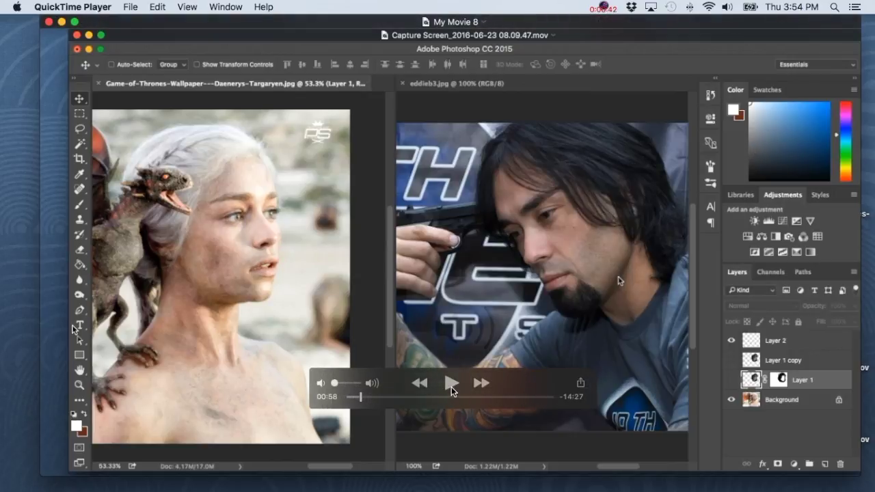
# Show the dragon wallpaper and eddieb3.jpg side by side, the wallpaper holding Layer 1, Layer 1 copy and Layer 2
pyautogui.click(451, 390)
# Play the recording through the lasso selection of the man's head, hair and beard
pyautogui.click(451, 383)
pyautogui.press('space')
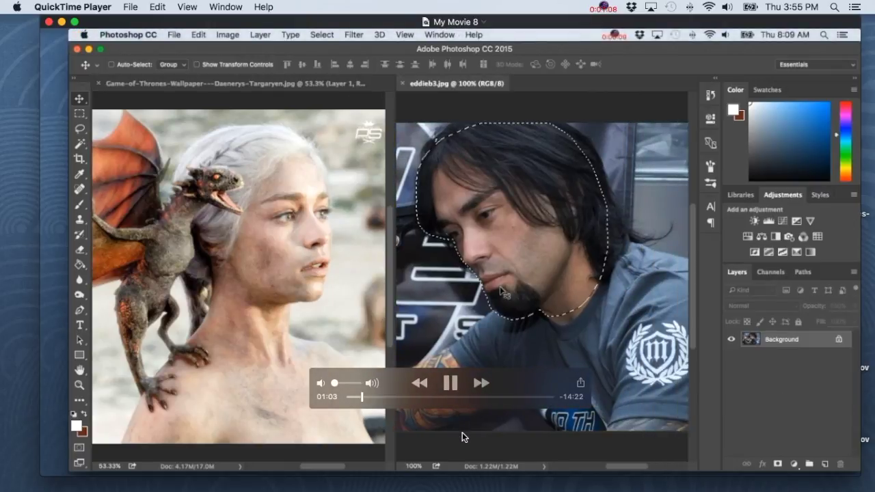
pyautogui.press('space')
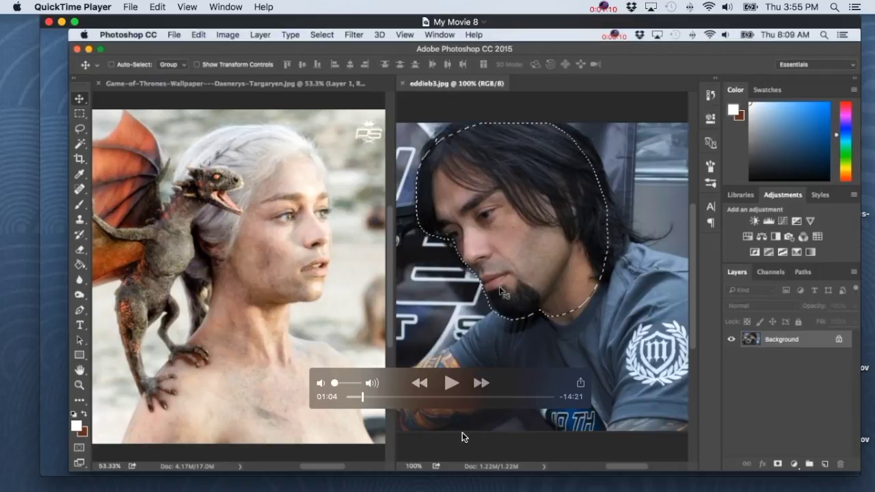
pyautogui.click(452, 384)
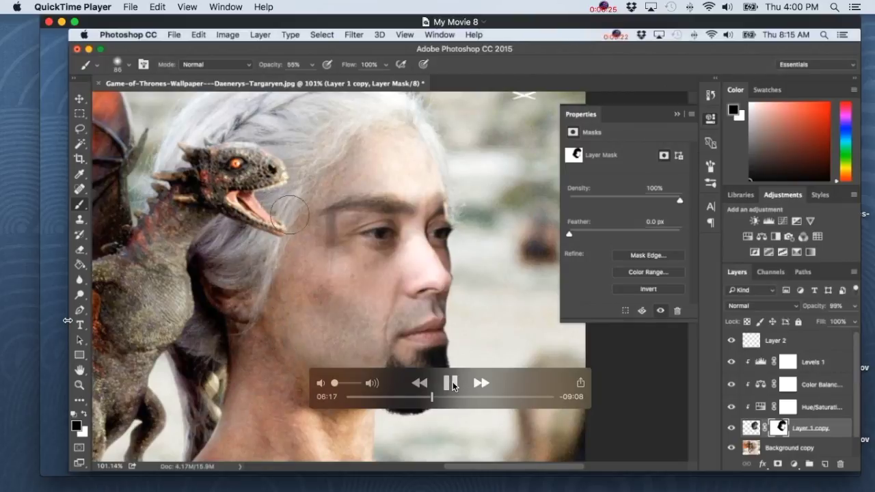
# Clone-stamp the temple strip beside the right eyebrow's end on Background copy, sampling nearby
pyautogui.moveTo(514, 384); pyautogui.dragTo(504, 445)
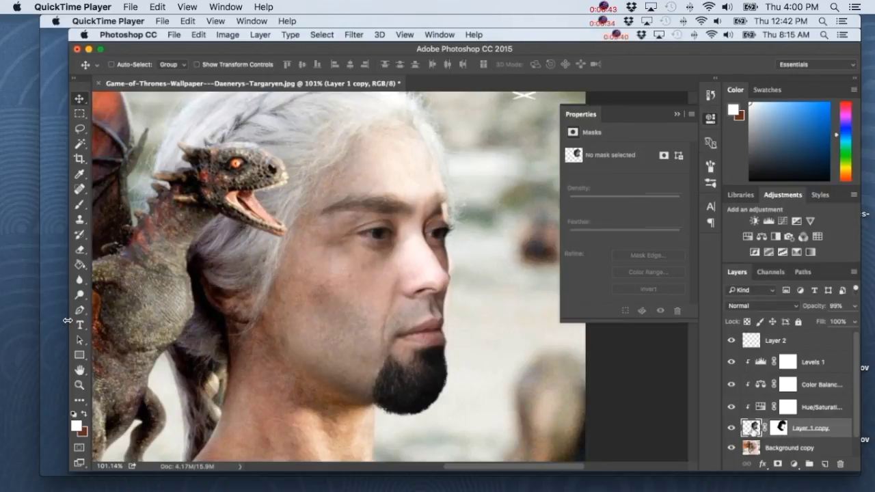
pyautogui.click(789, 447)
pyautogui.click(79, 220)
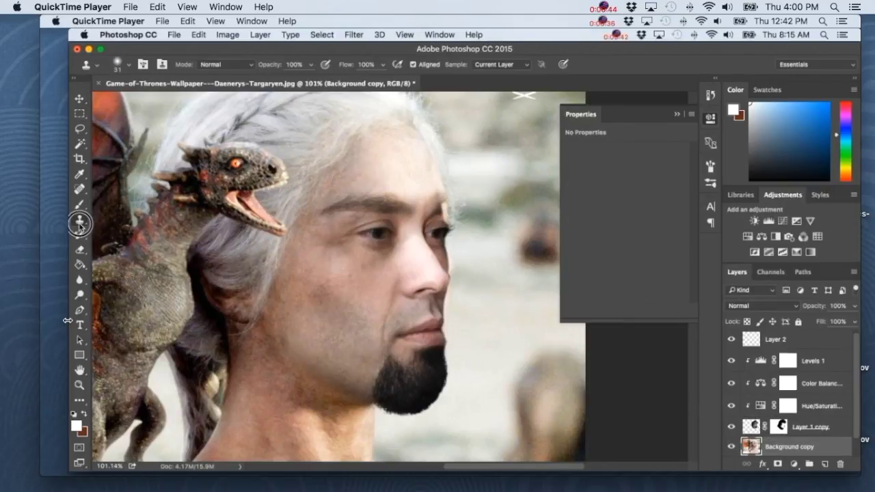
pyautogui.keyDown('alt'); pyautogui.click(447, 205); pyautogui.keyUp('alt')
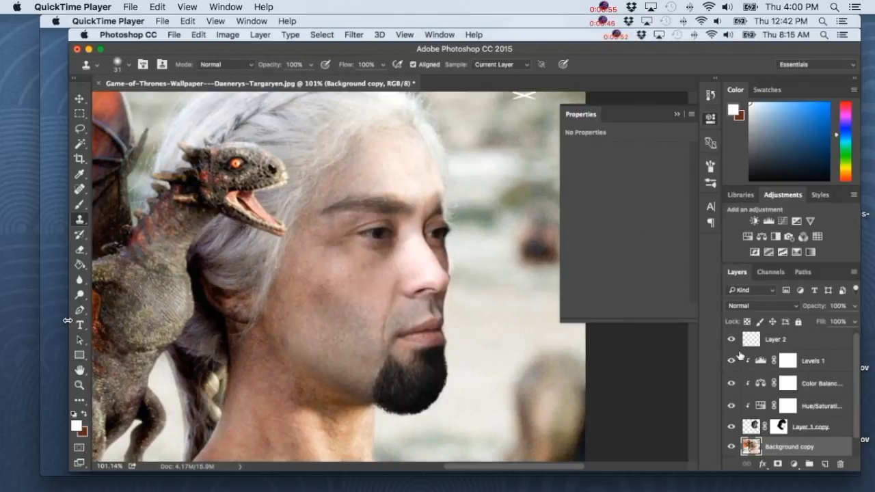
pyautogui.click(772, 427)
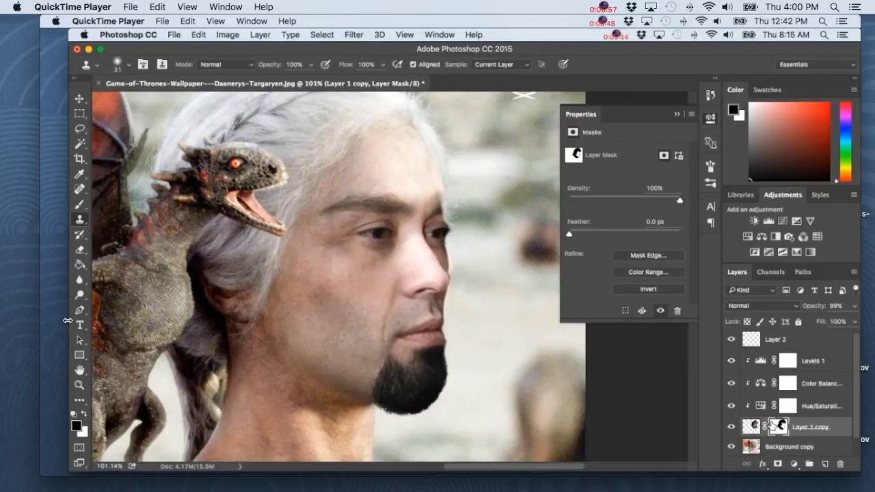
pyautogui.click(755, 435)
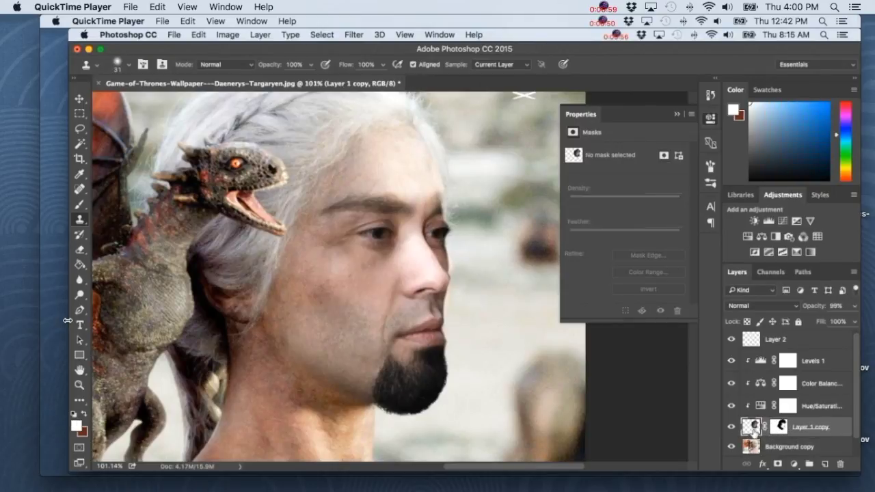
# Save the document as a PSD and merge the clipped adjustments into the face layer
pyautogui.press('super+shift+s')
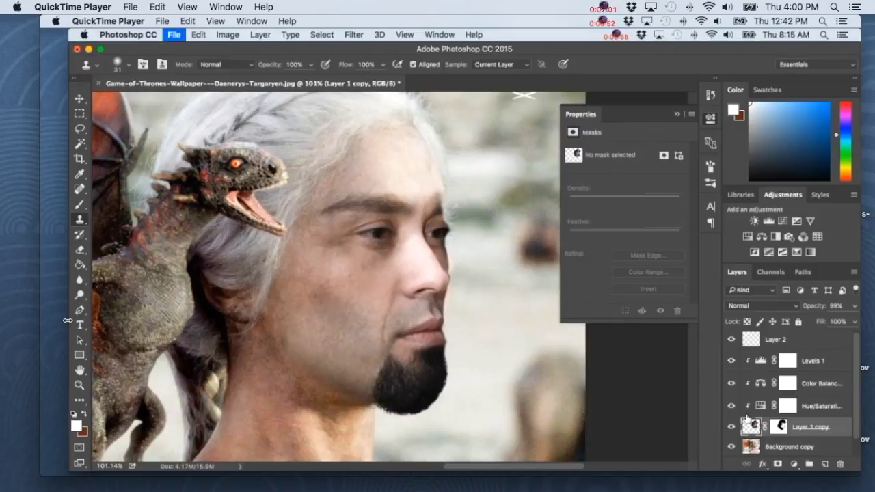
pyautogui.press('Return')
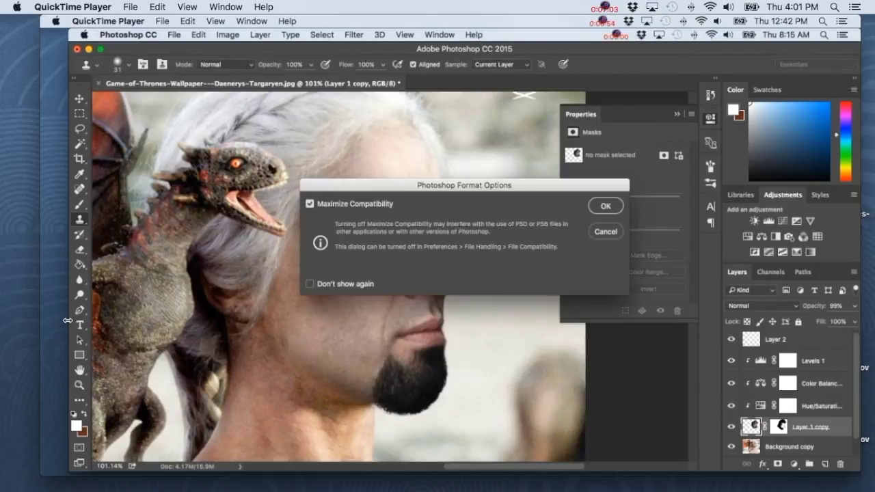
pyautogui.press('Return')
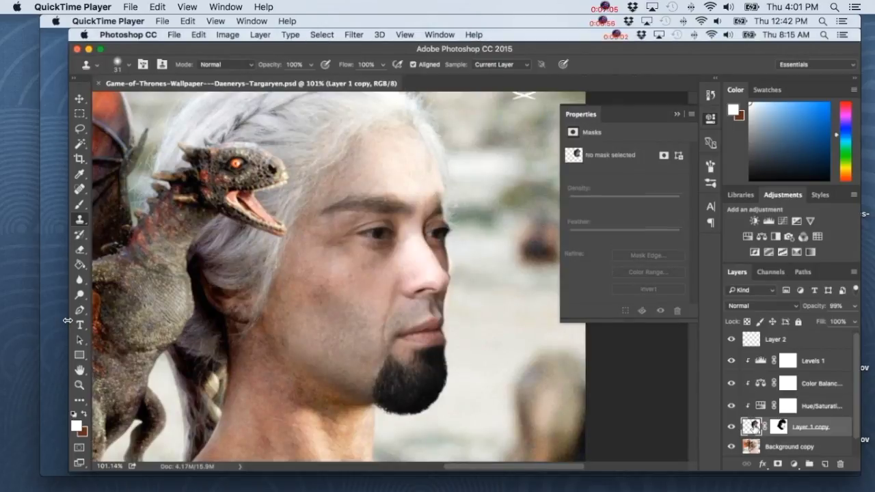
pyautogui.press('super+e')
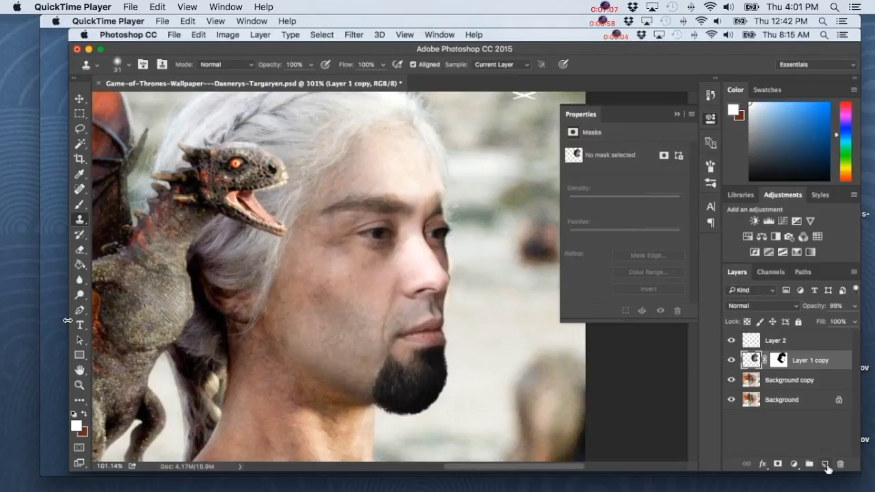
# Add Layer 3 set to Soft Light, with sampled skin tone efdfdb as foreground colour
pyautogui.click(825, 465)
pyautogui.click(76, 425)
pyautogui.click(414, 157)
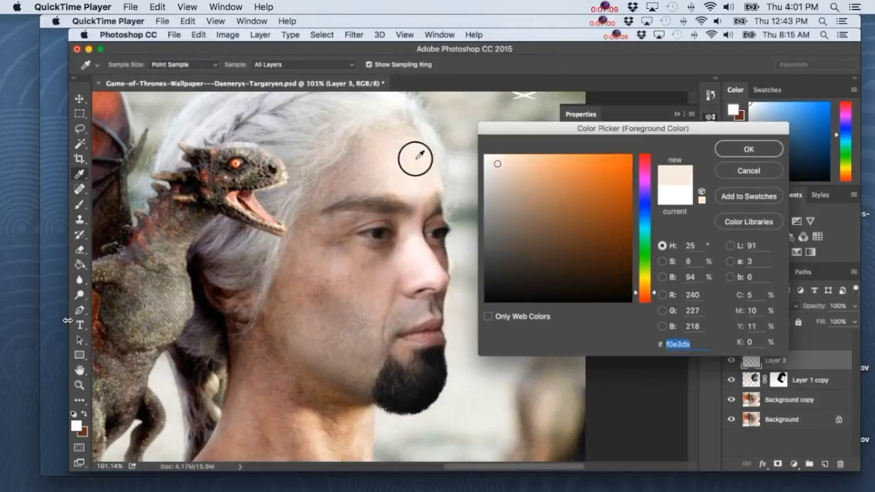
pyautogui.click(496, 163)
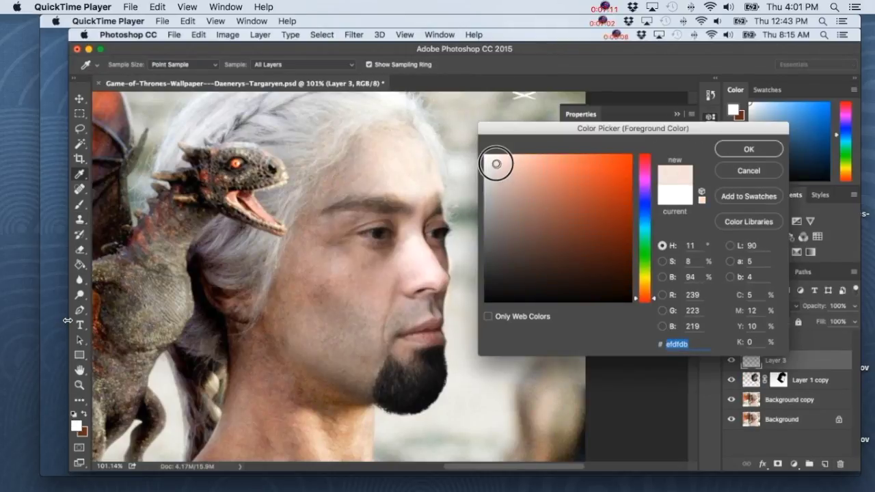
pyautogui.click(730, 150)
pyautogui.press('s')
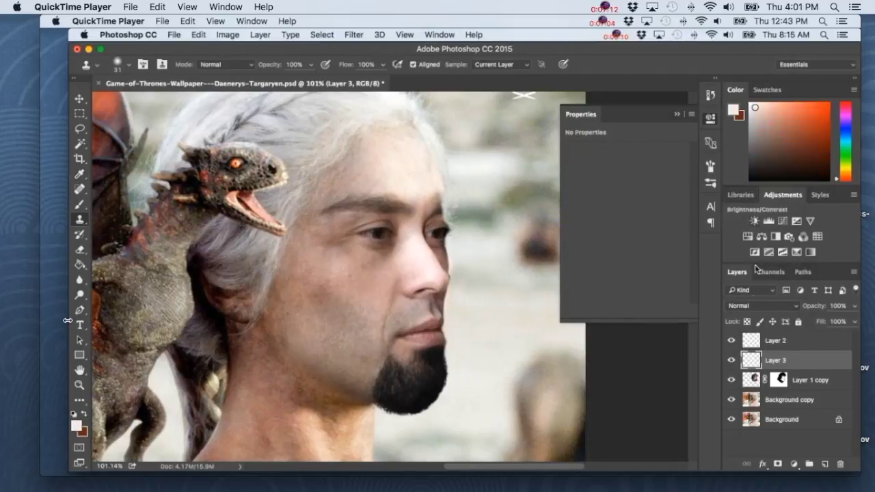
pyautogui.click(742, 310)
pyautogui.click(753, 444)
# Brush pale skin tone at 70% over cheek, nose, brows and eyes, using a 46 px brush
pyautogui.press('b')
pyautogui.press('7')
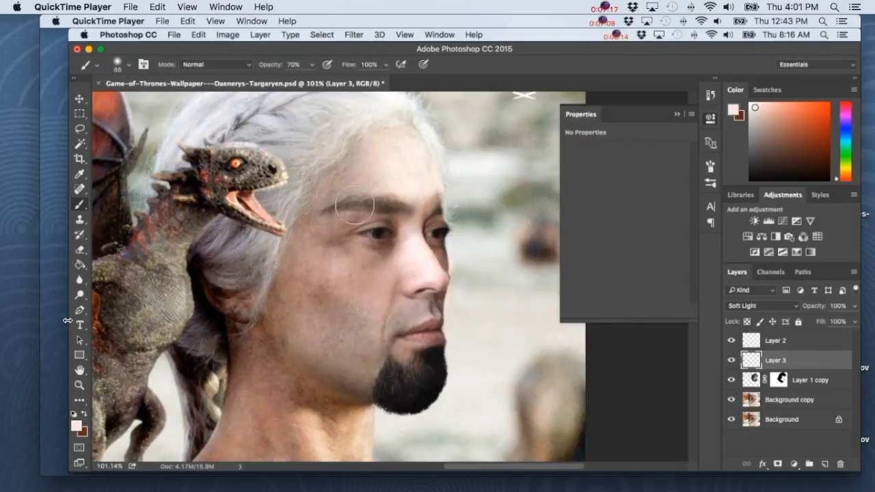
pyautogui.moveTo(408, 202)
pyautogui.mouseDown()
pyautogui.moveTo(417, 267)
pyautogui.moveTo(341, 270)
pyautogui.moveTo(392, 271)
pyautogui.moveTo(362, 302)
pyautogui.moveTo(408, 295)
pyautogui.moveTo(386, 307)
pyautogui.moveTo(396, 303)
pyautogui.moveTo(338, 301)
pyautogui.moveTo(340, 325)
pyautogui.moveTo(365, 344)
pyautogui.moveTo(372, 340)
pyautogui.moveTo(355, 371)
pyautogui.moveTo(328, 363)
pyautogui.moveTo(294, 320)
pyautogui.moveTo(329, 300)
pyautogui.moveTo(336, 270)
pyautogui.moveTo(371, 274)
pyautogui.moveTo(384, 264)
pyautogui.moveTo(362, 269)
pyautogui.moveTo(336, 238)
pyautogui.moveTo(382, 208)
pyautogui.moveTo(429, 223)
pyautogui.moveTo(432, 249)
pyautogui.moveTo(429, 225)
pyautogui.moveTo(378, 229)
pyautogui.moveTo(398, 201)
pyautogui.moveTo(419, 303)
pyautogui.moveTo(396, 313)
pyautogui.moveTo(389, 339)
pyautogui.moveTo(407, 289)
pyautogui.moveTo(417, 212)
pyautogui.moveTo(441, 232)
pyautogui.mouseUp()
pyautogui.rightClick(442, 232)
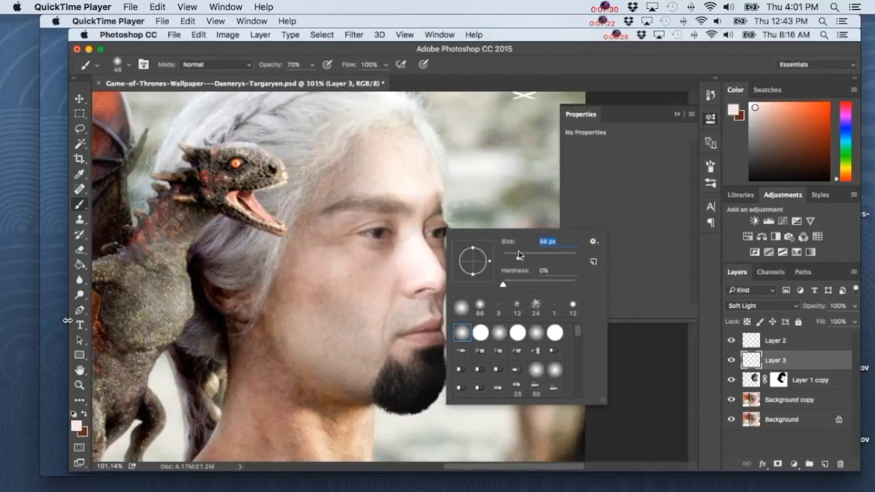
pyautogui.click(430, 203)
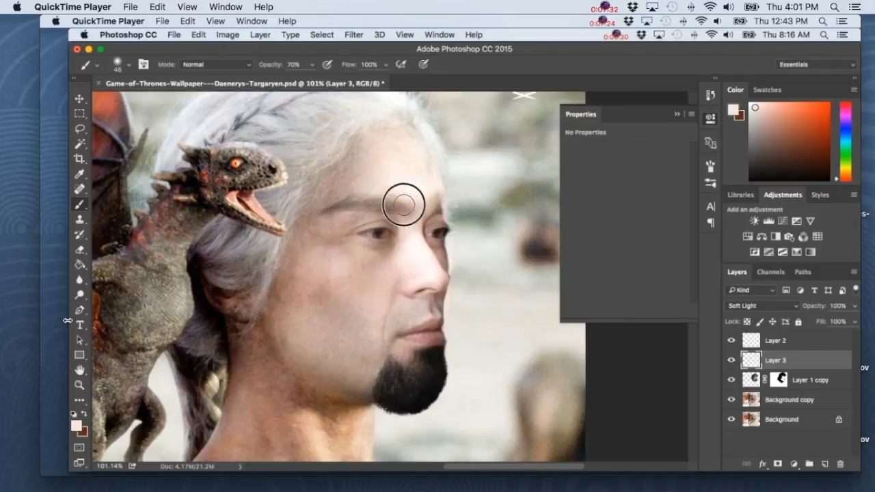
pyautogui.moveTo(402, 203)
pyautogui.mouseDown()
pyautogui.moveTo(399, 224)
pyautogui.moveTo(367, 220)
pyautogui.moveTo(350, 251)
pyautogui.moveTo(442, 263)
pyautogui.moveTo(395, 302)
pyautogui.moveTo(409, 306)
pyautogui.moveTo(381, 322)
pyautogui.mouseUp()
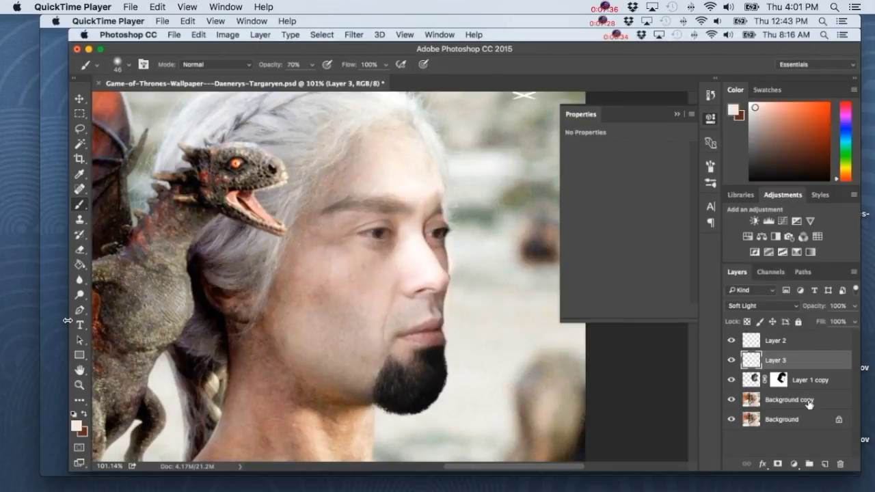
pyautogui.hotkey('alt', '[')
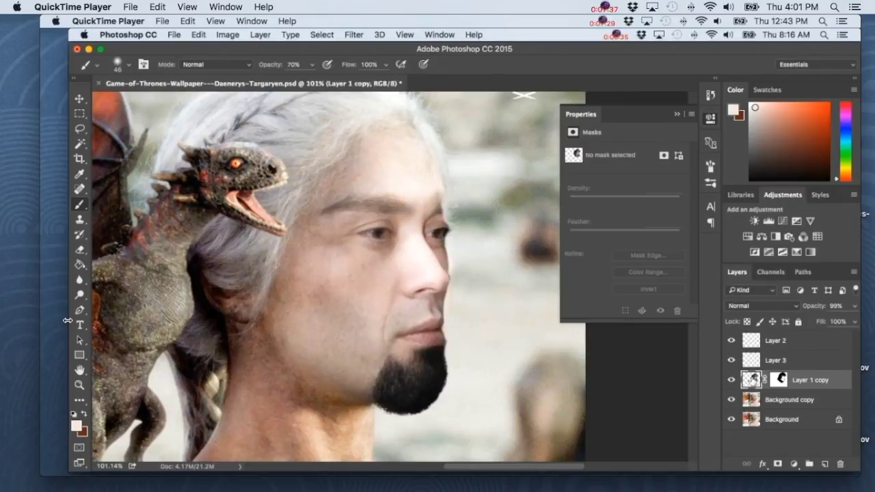
# Clip a Hue/Saturation adjustment to the face at Hue +6, Saturation -16, and compare with it hidden
pyautogui.click(794, 464)
pyautogui.keyDown('alt'); pyautogui.click(823, 337); pyautogui.keyUp('alt')
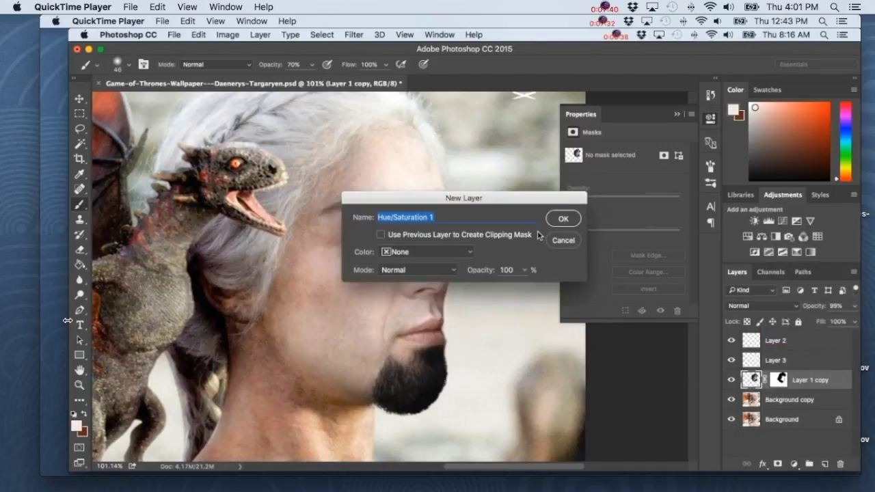
pyautogui.click(523, 234)
pyautogui.click(559, 222)
pyautogui.moveTo(627, 220); pyautogui.dragTo(628, 200)
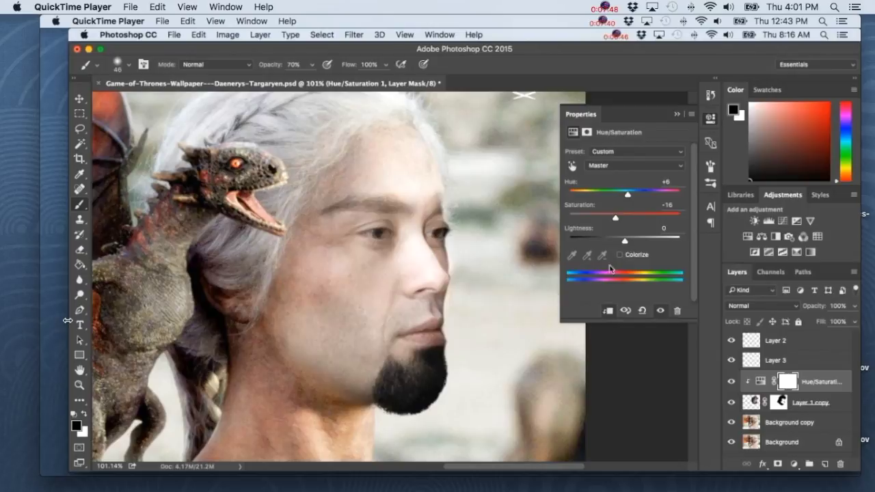
pyautogui.scroll(-2, 468, 319)
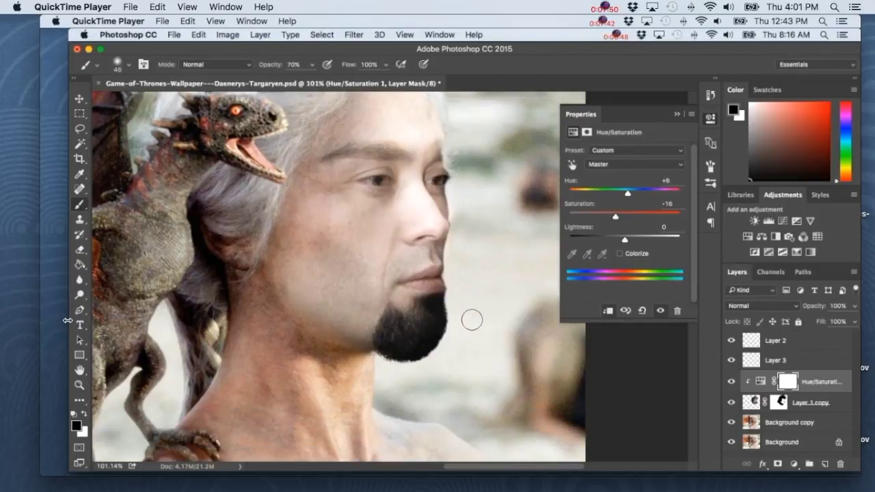
pyautogui.click(732, 404)
pyautogui.click(731, 404)
pyautogui.click(751, 402)
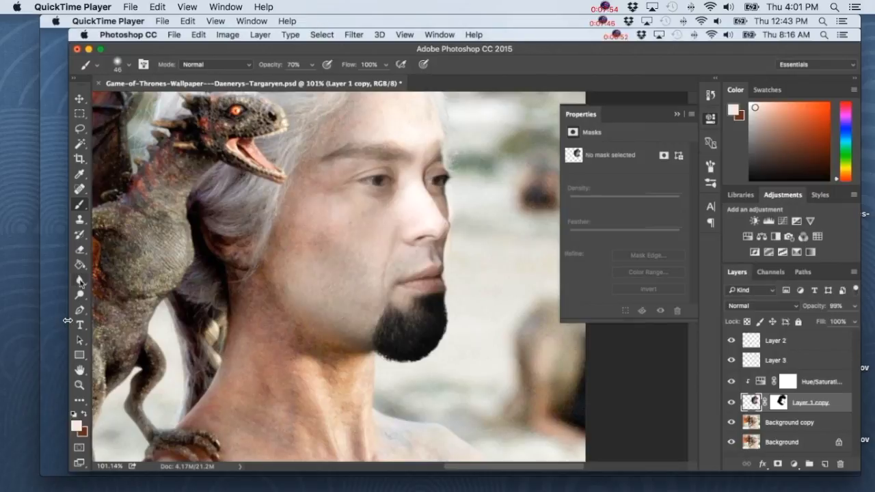
# Compare the face with the original, then raise the Dodge tool's midtone exposure from 17% to 35%
pyautogui.click(80, 294)
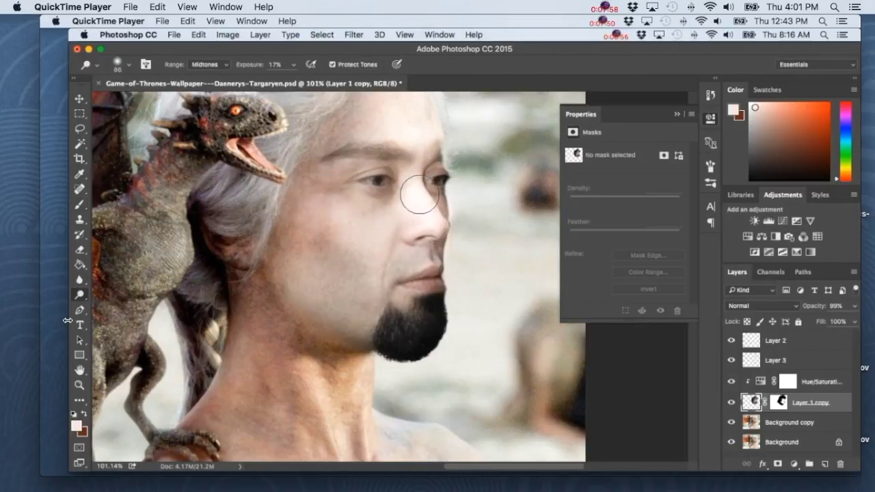
pyautogui.click(731, 402)
pyautogui.click(731, 402)
pyautogui.rightClick(491, 196)
pyautogui.moveTo(236, 64); pyautogui.dragTo(249, 64)
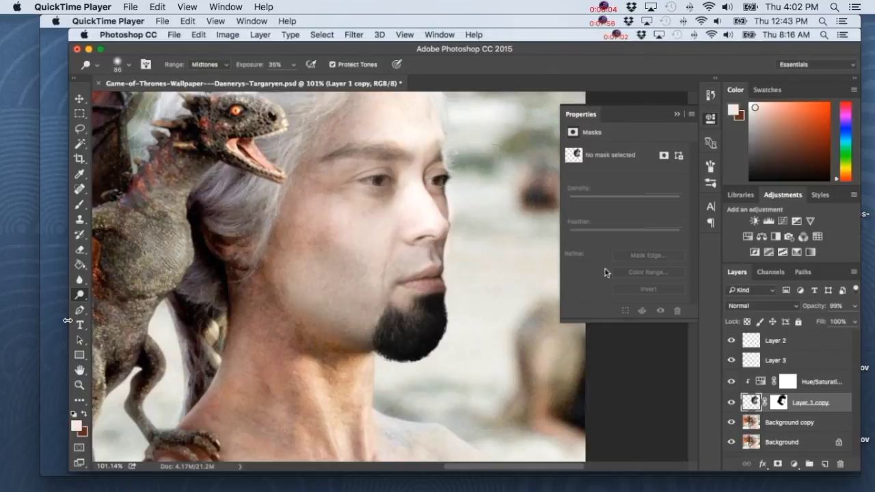
# Add Layer 4 above Layer 3 in Screen mode, filled with sampled forehead skin colour
pyautogui.click(786, 365)
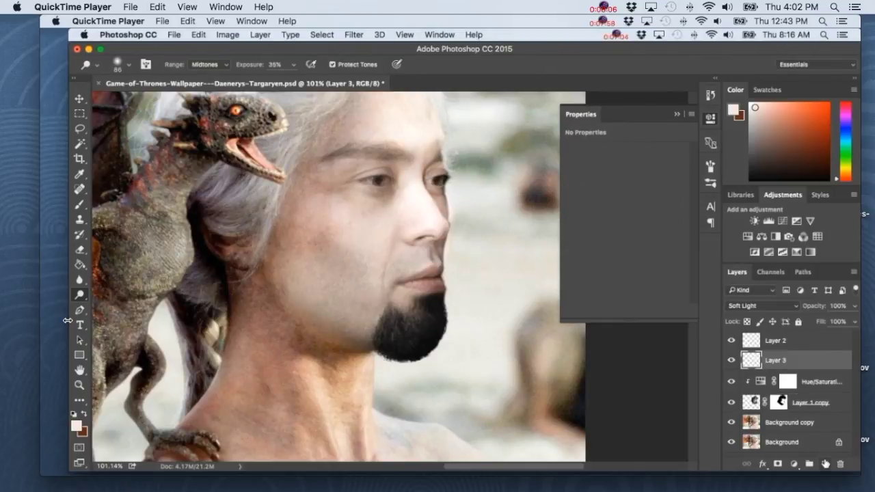
pyautogui.click(824, 463)
pyautogui.click(75, 424)
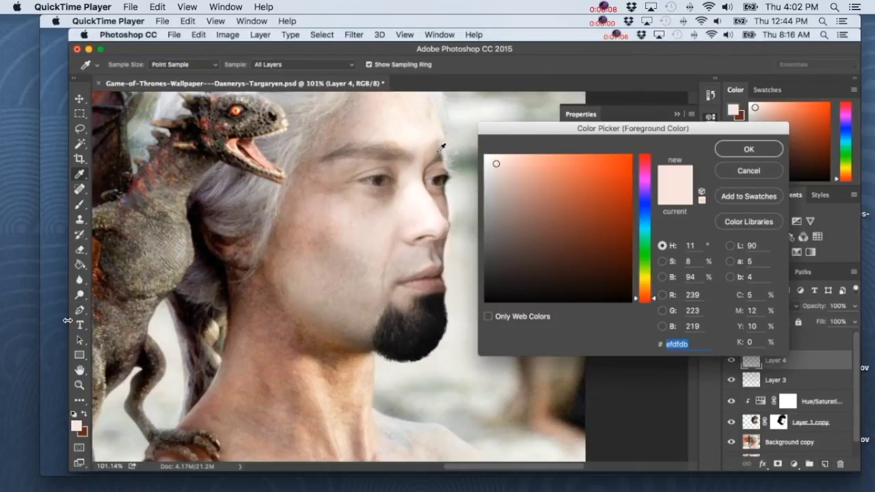
pyautogui.click(422, 133)
pyautogui.click(733, 152)
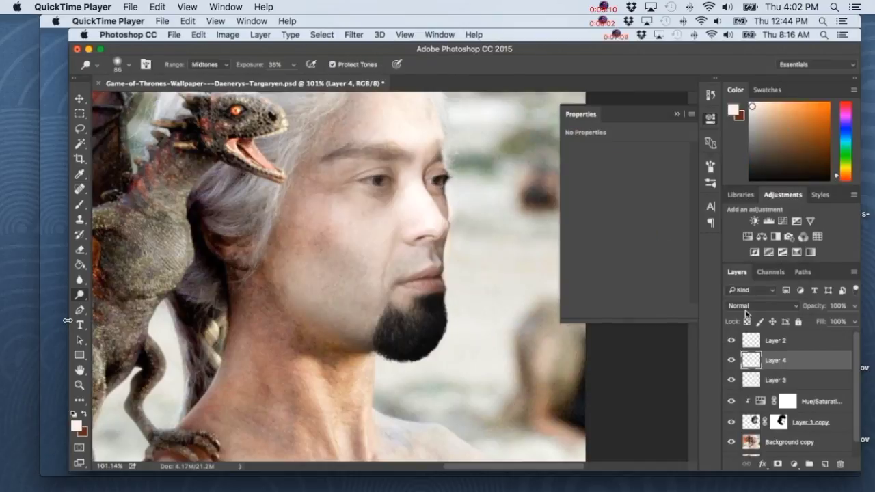
pyautogui.click(741, 307)
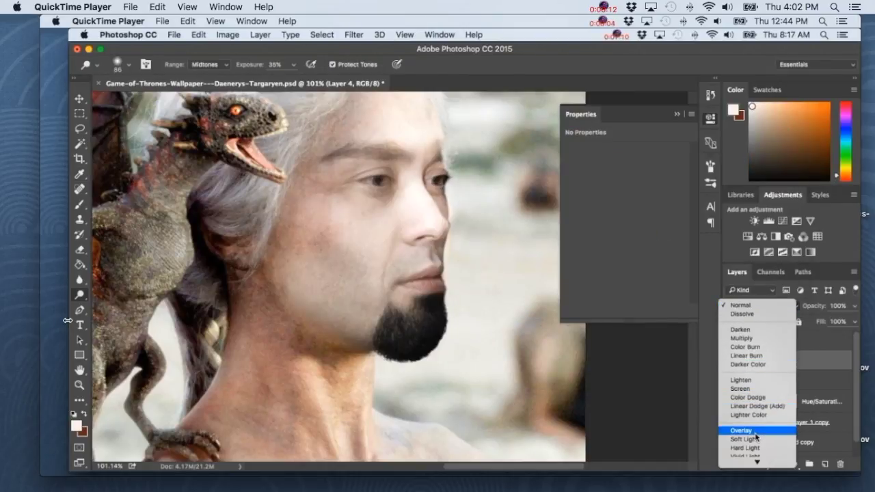
pyautogui.click(740, 388)
pyautogui.moveTo(815, 307); pyautogui.dragTo(765, 302)
# Paint highlights over the eye and nose at 83% brush opacity, drop Layer 4 to 34%, erase the nose edge
pyautogui.click(78, 205)
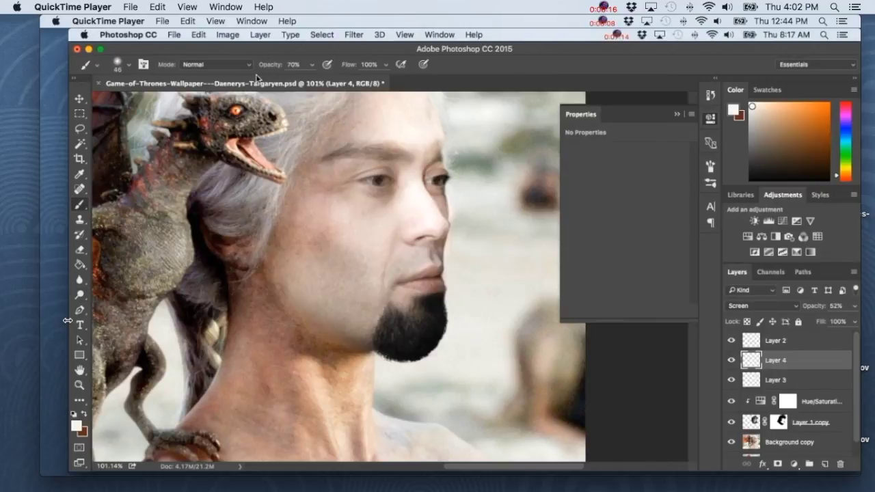
pyautogui.moveTo(263, 64); pyautogui.dragTo(272, 64)
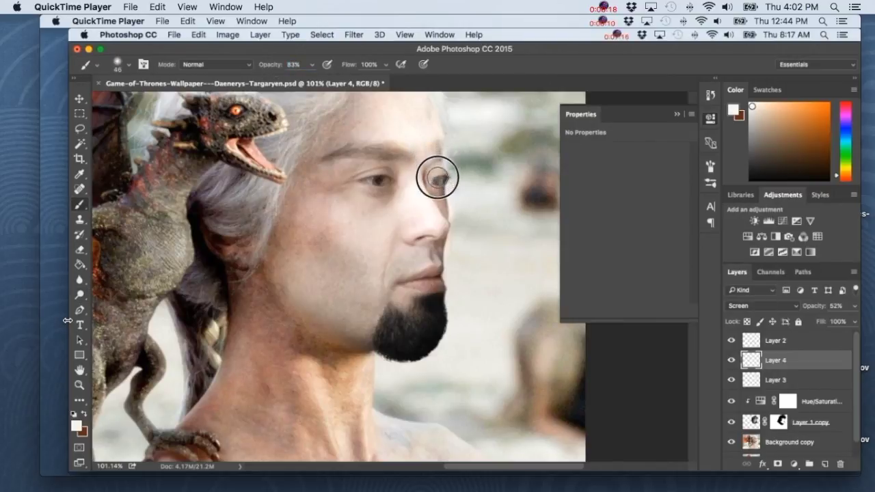
pyautogui.moveTo(437, 178)
pyautogui.mouseDown()
pyautogui.moveTo(440, 207)
pyautogui.moveTo(428, 193)
pyautogui.moveTo(434, 252)
pyautogui.mouseUp()
pyautogui.moveTo(815, 312); pyautogui.dragTo(805, 308)
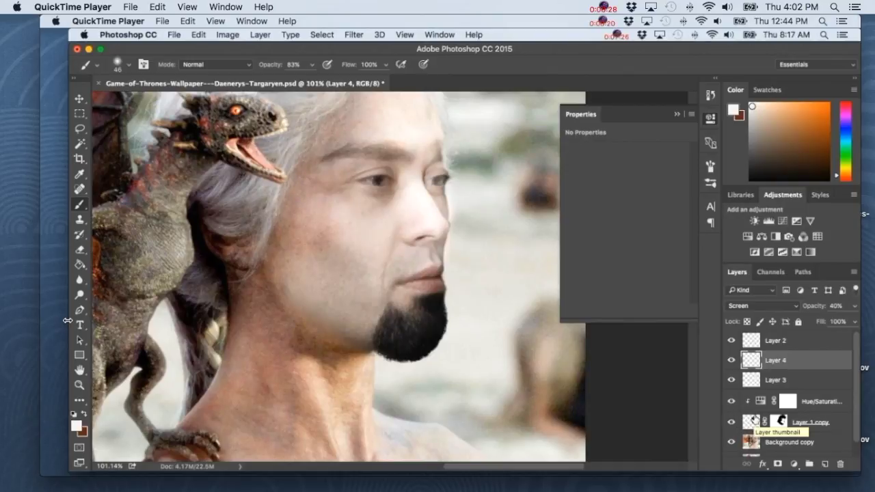
pyautogui.moveTo(812, 307); pyautogui.dragTo(807, 307)
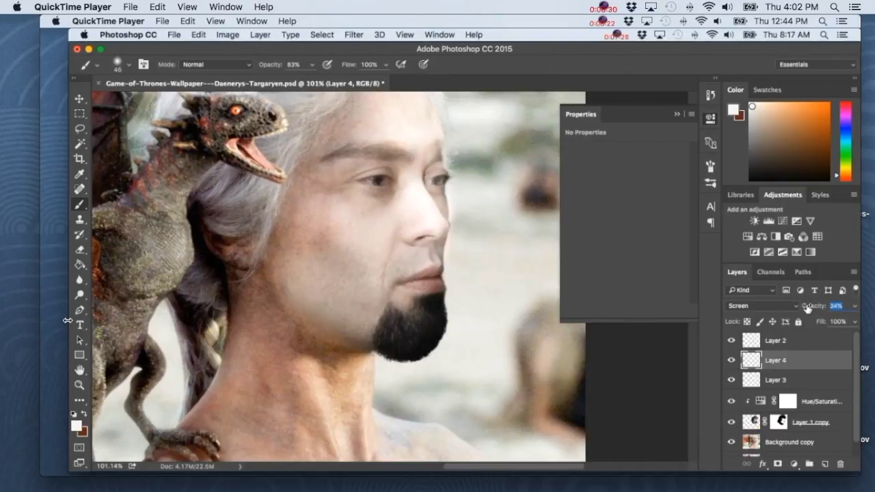
pyautogui.click(79, 251)
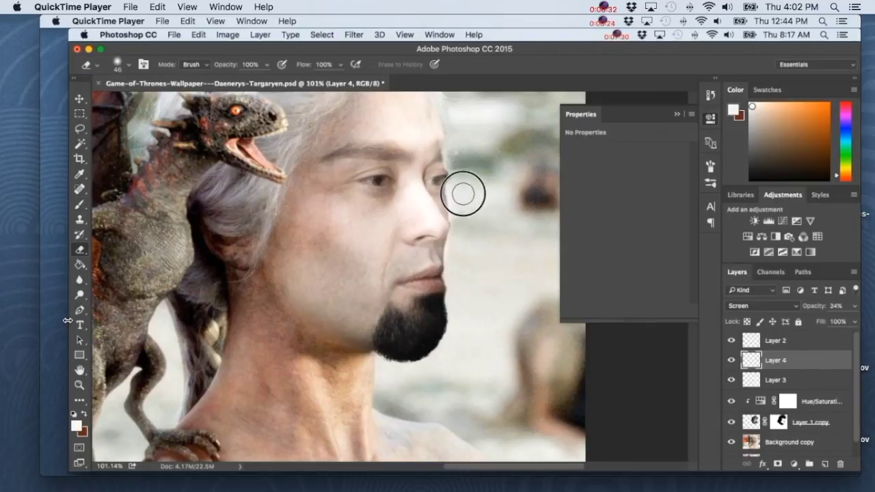
pyautogui.moveTo(460, 244)
pyautogui.mouseDown()
pyautogui.moveTo(455, 133)
pyautogui.moveTo(464, 133)
pyautogui.mouseUp()
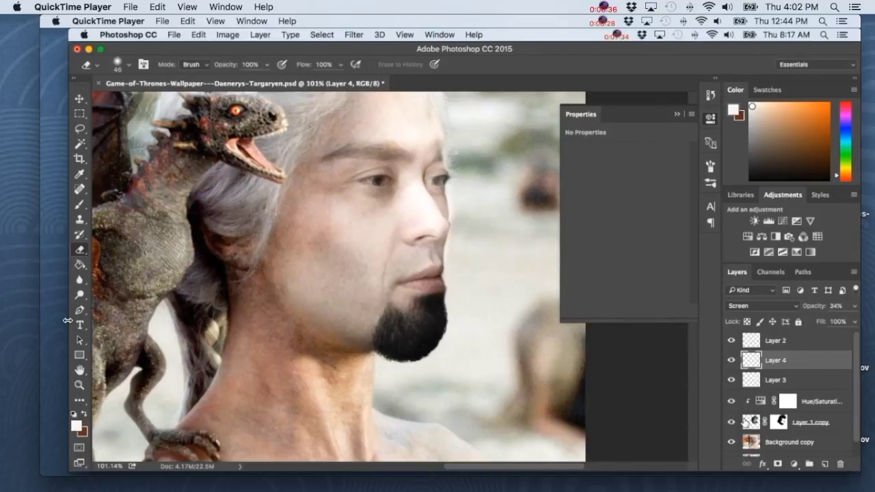
pyautogui.click(750, 422)
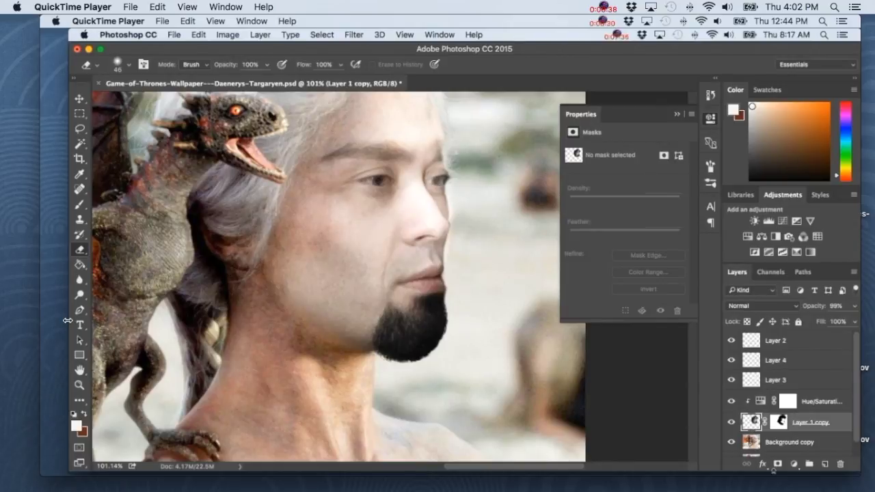
# Clip a Brightness/Contrast adjustment to the face with brightness -12 and contrast -2
pyautogui.click(794, 465)
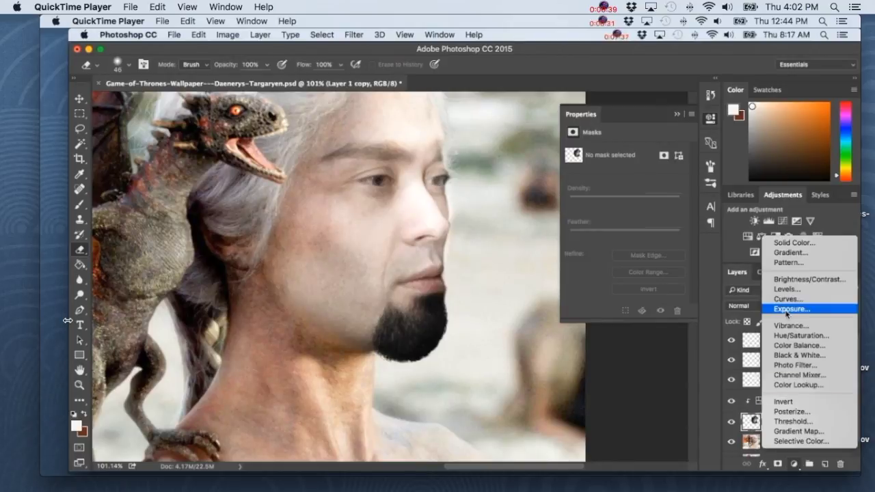
pyautogui.keyDown('alt'); pyautogui.click(795, 280); pyautogui.keyUp('alt')
pyautogui.click(578, 218)
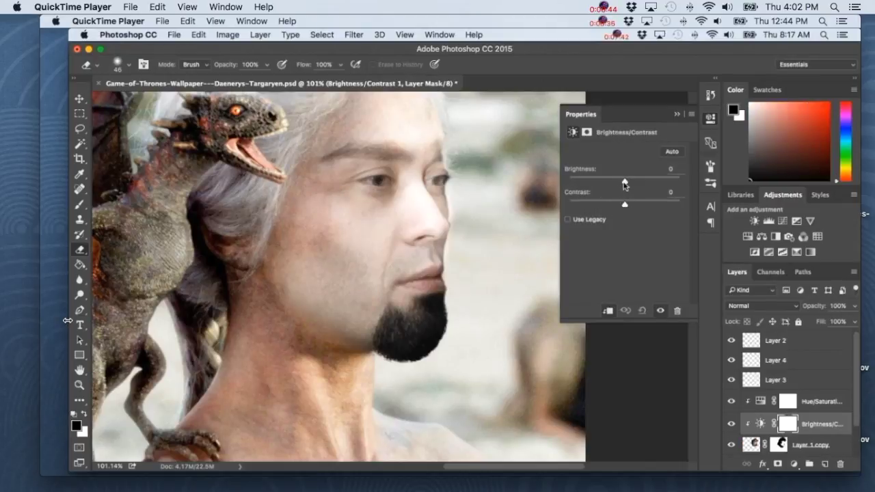
pyautogui.moveTo(624, 183)
pyautogui.mouseDown()
pyautogui.moveTo(623, 205)
pyautogui.moveTo(608, 204)
pyautogui.moveTo(621, 180)
pyautogui.mouseUp()
# Clip a Color Balance adjustment to the face, shifting midtones toward yellow (-11) and slightly green
pyautogui.click(752, 447)
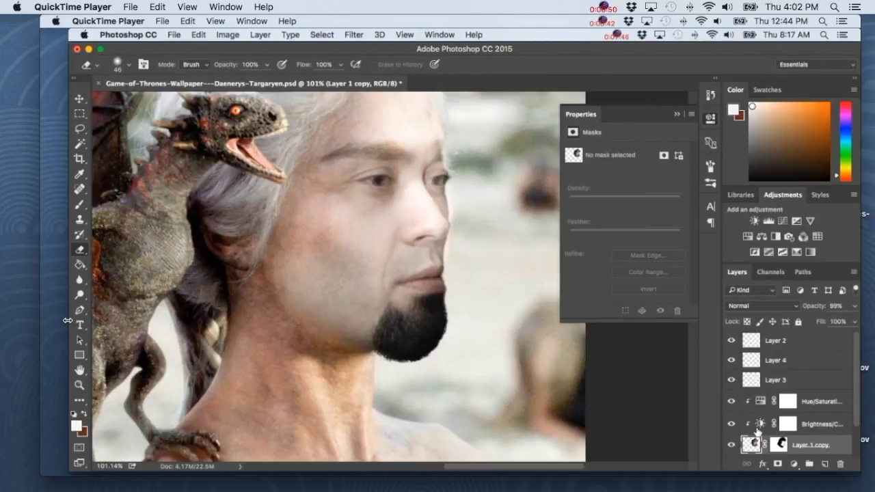
pyautogui.click(794, 465)
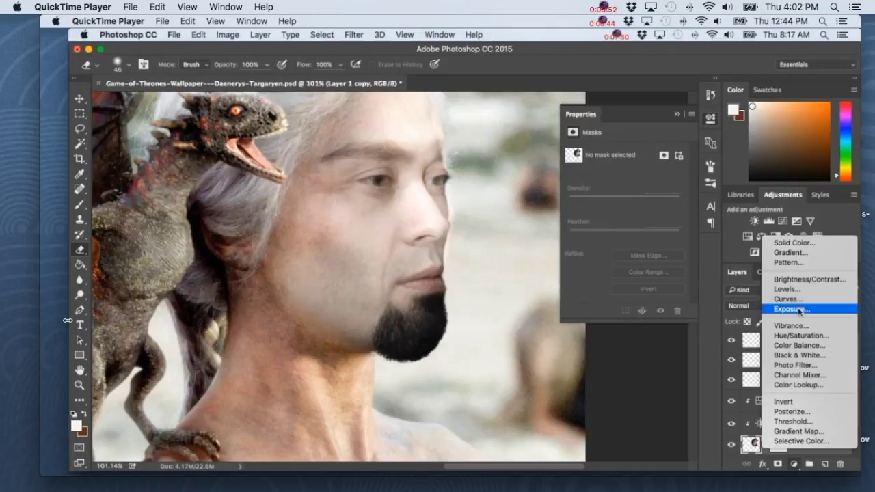
pyautogui.keyDown('alt'); pyautogui.click(792, 345); pyautogui.keyUp('alt')
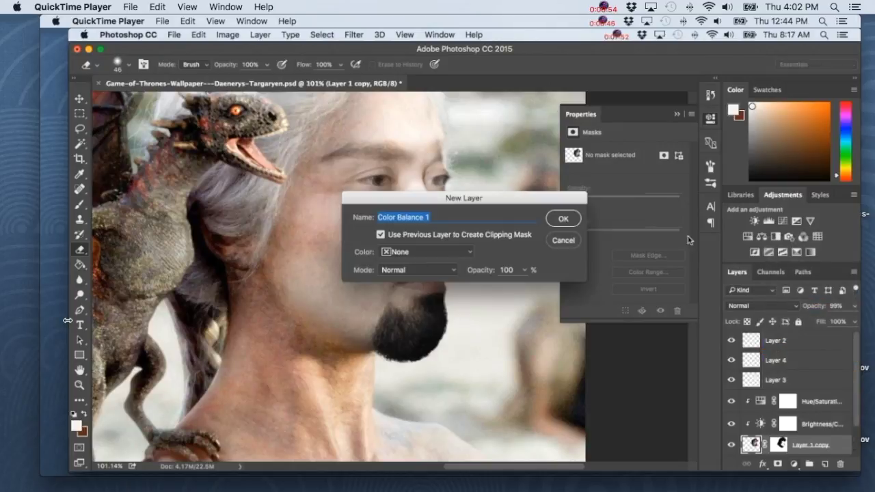
pyautogui.press('Return')
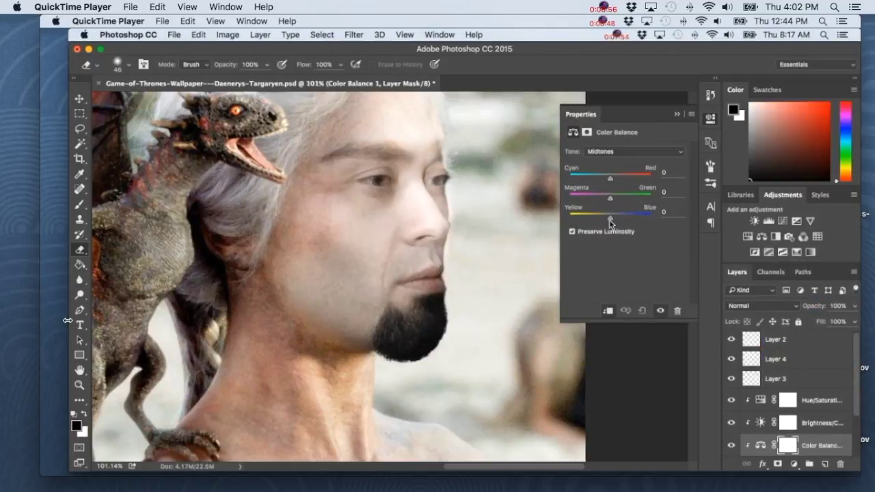
pyautogui.moveTo(610, 219); pyautogui.dragTo(613, 179)
pyautogui.scroll(-3, 749, 437)
# Ready a larger 21%-opacity brush on the face layer's mask for painting along the cheek
pyautogui.click(778, 407)
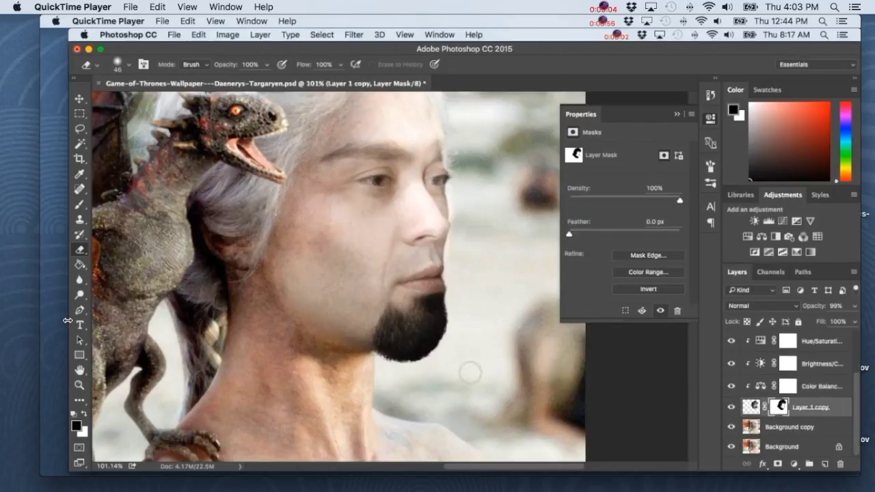
pyautogui.click(79, 204)
pyautogui.moveTo(270, 64); pyautogui.dragTo(235, 67)
pyautogui.rightClick(328, 151)
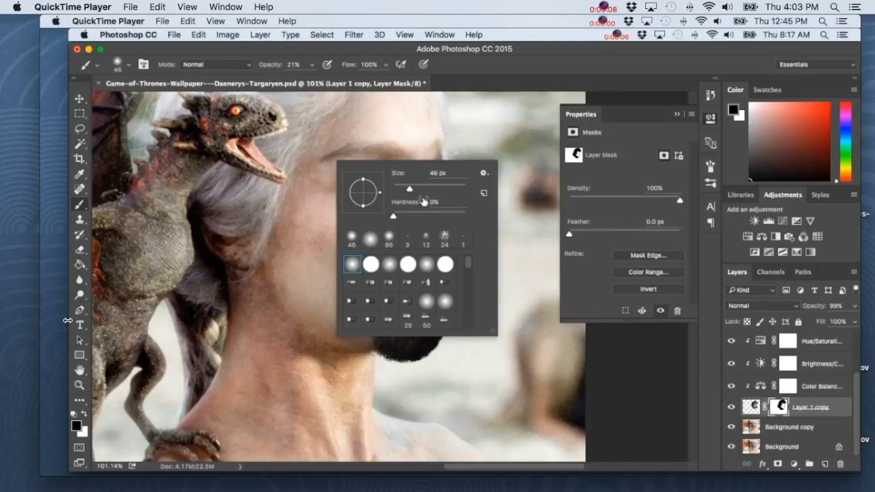
pyautogui.click(334, 217)
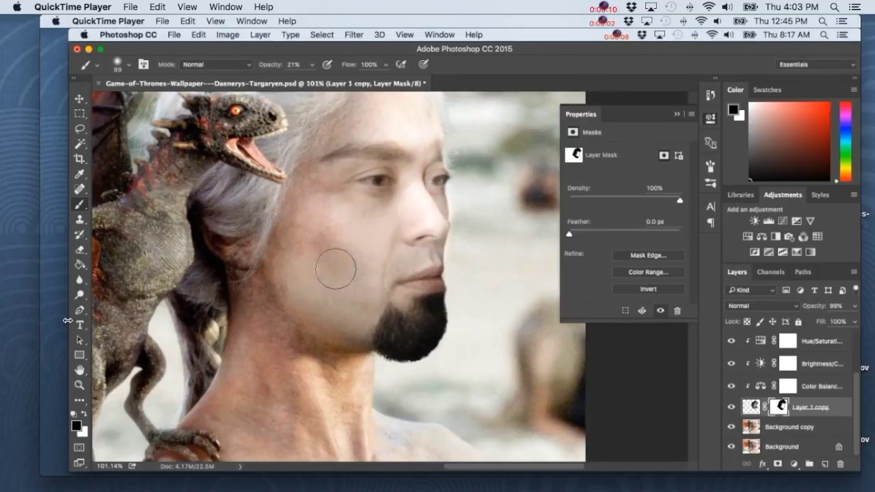
pyautogui.press(']')
pyautogui.press(']')
pyautogui.press(']')
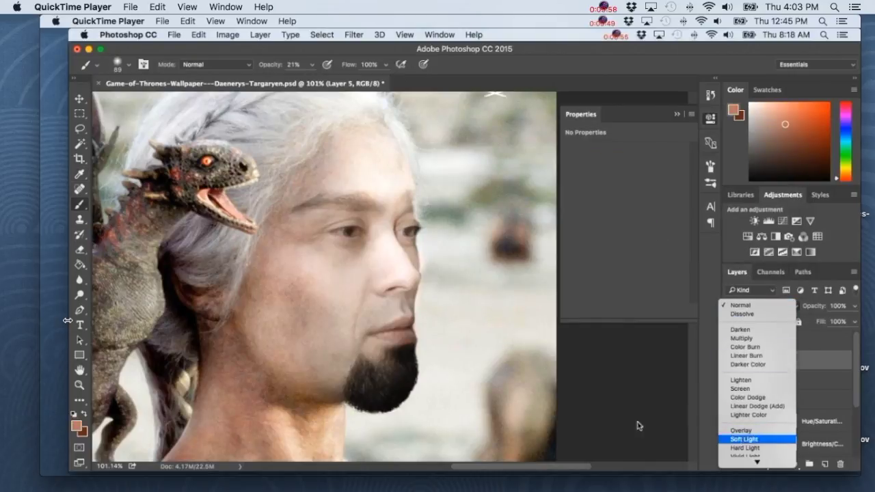
# Set Layer 5 to Soft Light and paint warm colour over the lips with a 60 px brush
pyautogui.press('Return')
pyautogui.rightClick(380, 313)
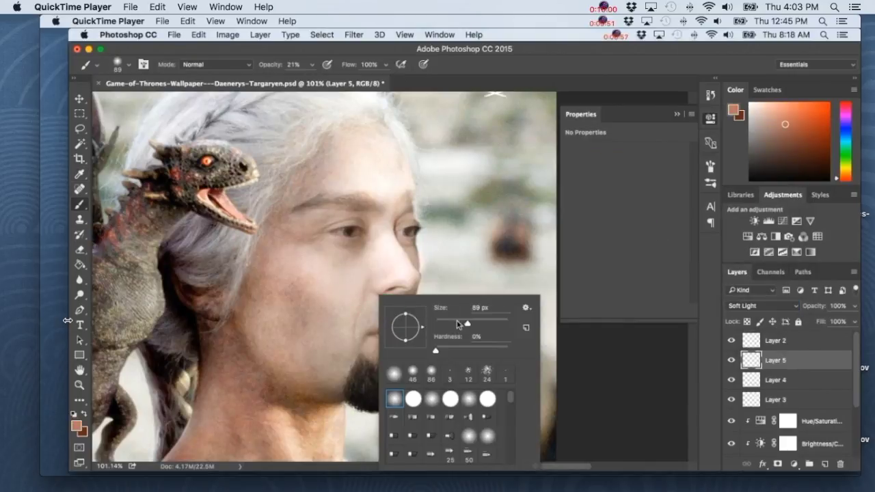
pyautogui.moveTo(458, 324); pyautogui.dragTo(452, 324)
pyautogui.click(371, 332)
pyautogui.moveTo(371, 332)
pyautogui.mouseDown()
pyautogui.moveTo(401, 332)
pyautogui.moveTo(385, 332)
pyautogui.moveTo(396, 322)
pyautogui.moveTo(385, 309)
pyautogui.moveTo(393, 332)
pyautogui.mouseUp()
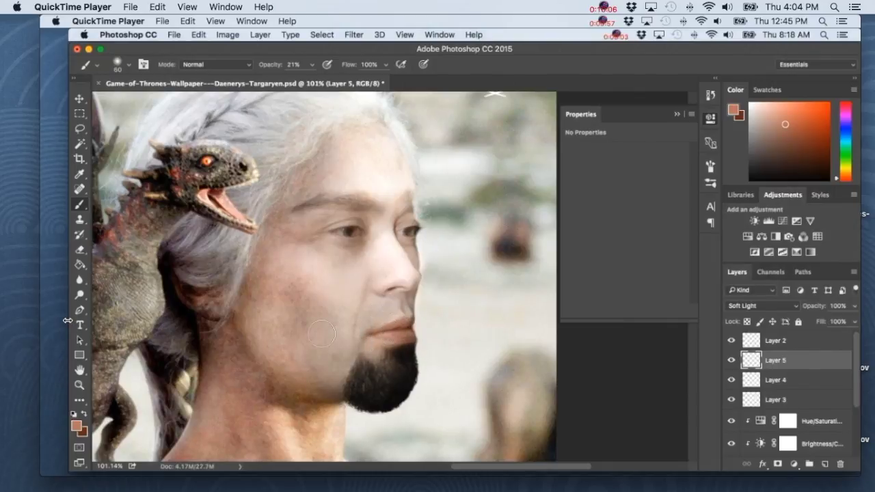
# Zoom in on the eye, sample its dark brown colour, and enlarge the brush from 28 to 36 px
pyautogui.click(79, 384)
pyautogui.moveTo(356, 205); pyautogui.dragTo(384, 230)
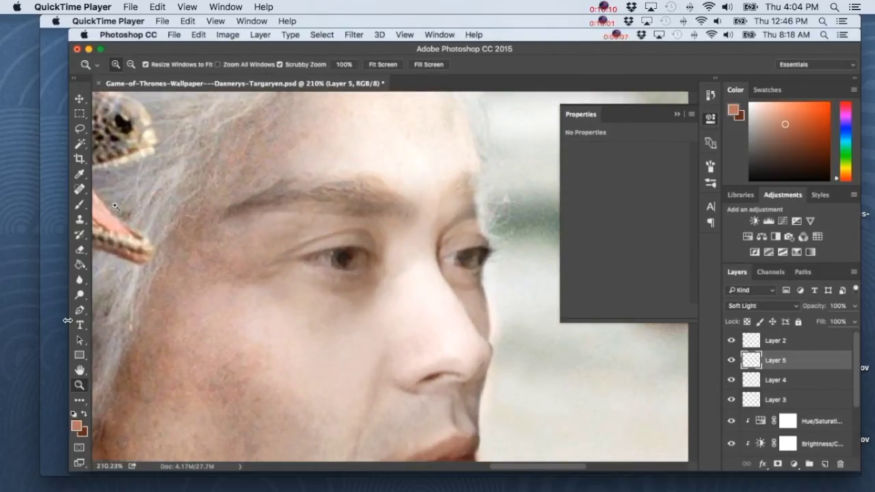
pyautogui.click(80, 205)
pyautogui.keyDown('alt'); pyautogui.click(356, 254); pyautogui.keyUp('alt')
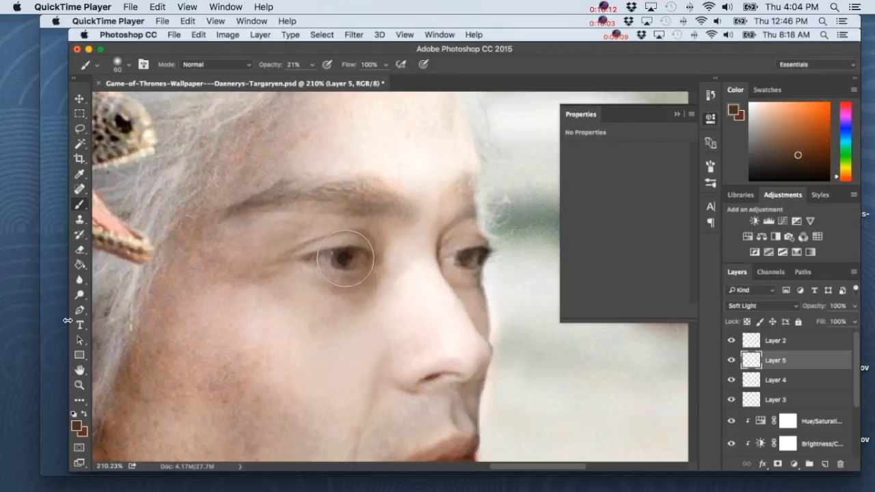
pyautogui.rightClick(352, 260)
pyautogui.moveTo(417, 287); pyautogui.dragTo(409, 286)
pyautogui.press('Return')
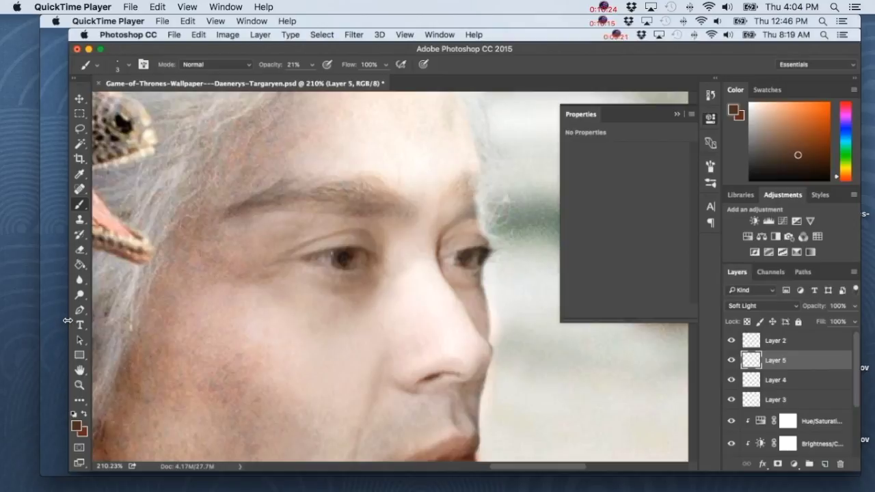
pyautogui.scroll(-3, 777, 339)
# Apply Add Noise at 1.14% Gaussian to the Layer 1 copy face layer
pyautogui.click(751, 438)
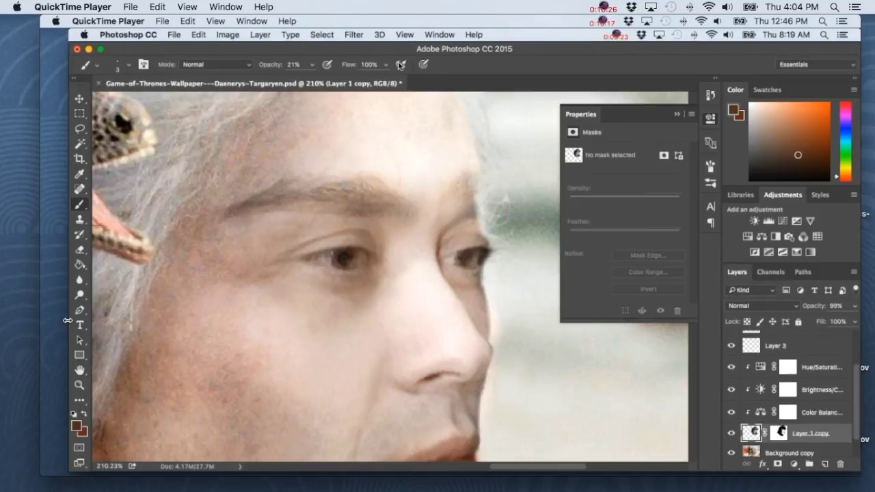
pyautogui.click(353, 35)
pyautogui.moveTo(380, 206)
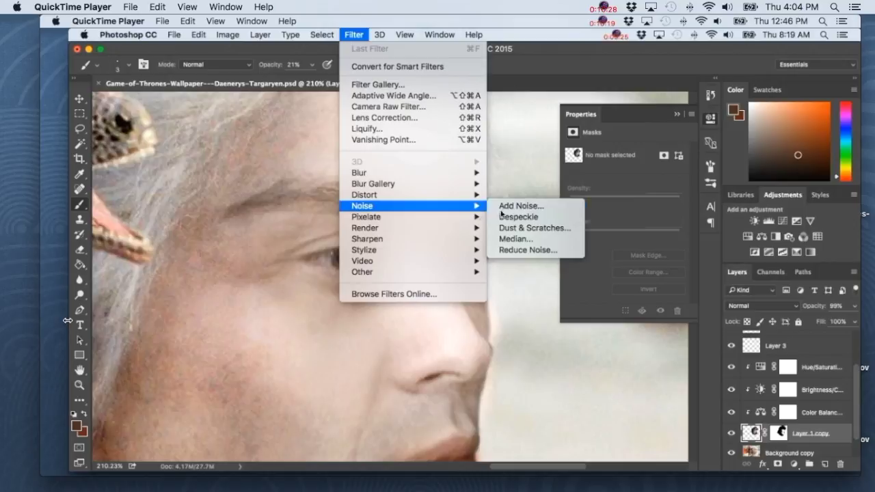
pyautogui.click(523, 208)
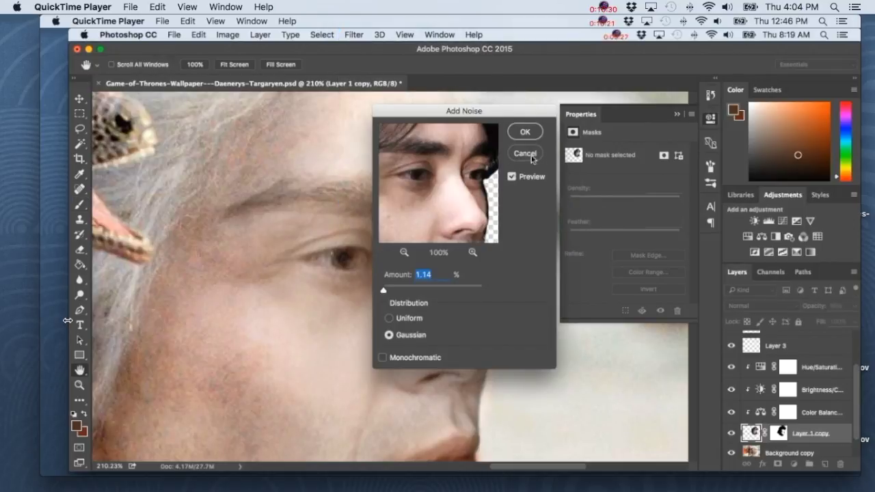
pyautogui.click(524, 133)
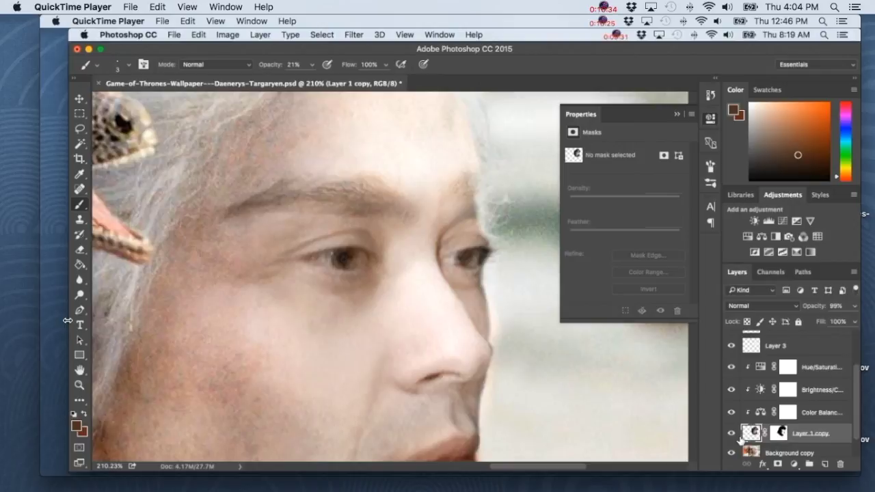
# On Layer 1 copy's mask, paint black along the nose edge with a 7 px brush at 99% opacity
pyautogui.click(778, 406)
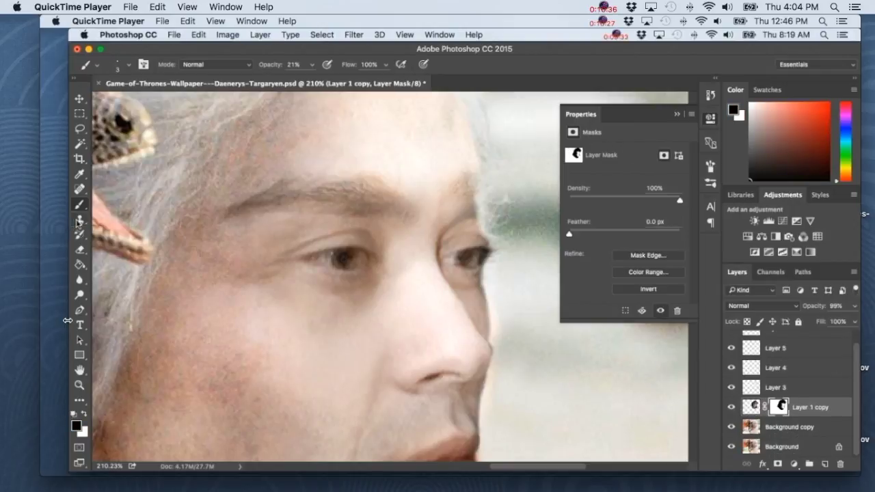
pyautogui.rightClick(507, 295)
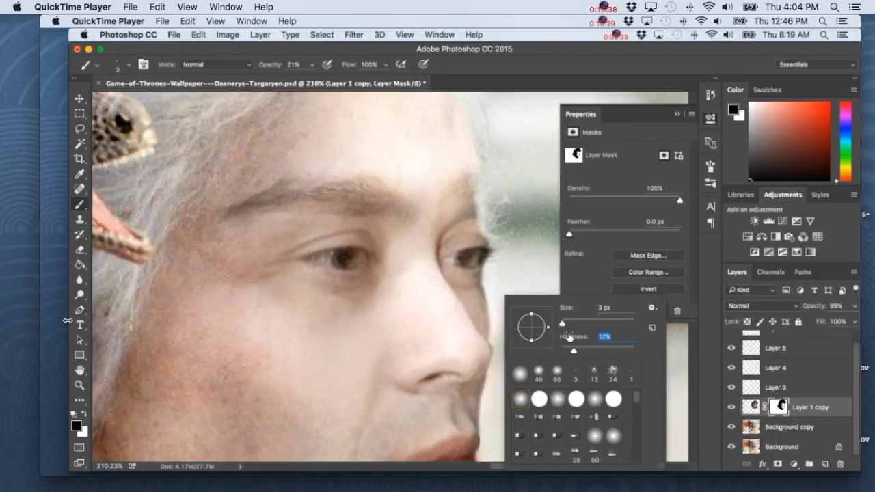
pyautogui.moveTo(559, 322); pyautogui.dragTo(564, 323)
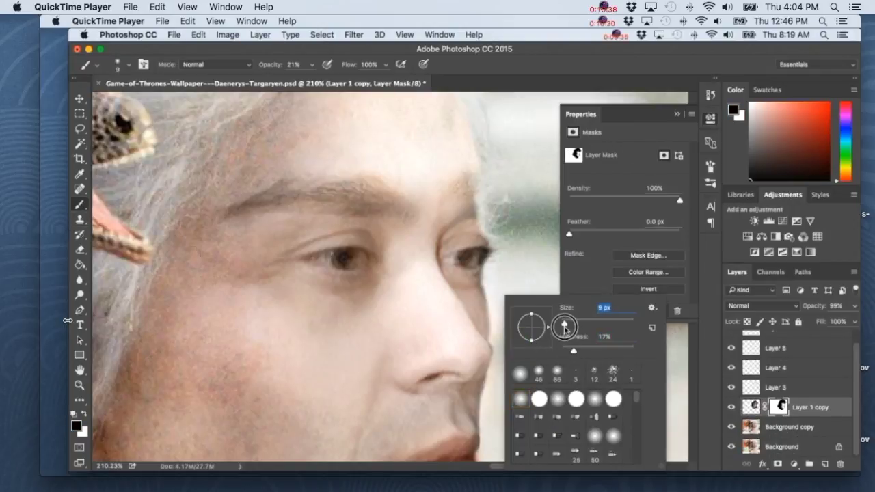
pyautogui.click(492, 333)
pyautogui.moveTo(493, 347); pyautogui.dragTo(485, 285)
pyautogui.scroll(-3, 490, 287)
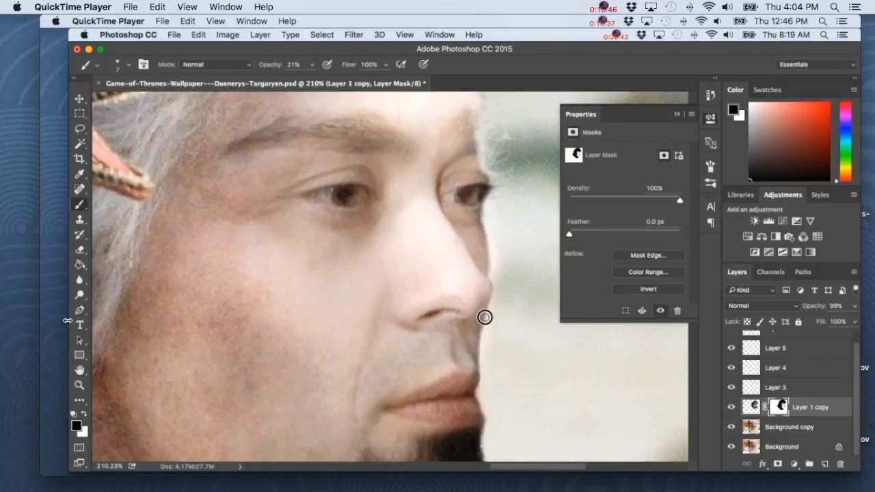
pyautogui.moveTo(269, 65); pyautogui.dragTo(335, 61)
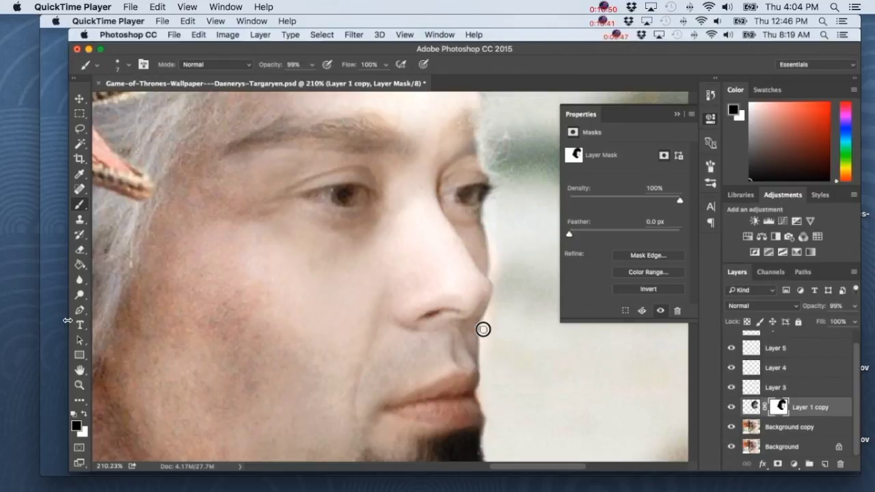
pyautogui.moveTo(491, 270)
pyautogui.mouseDown()
pyautogui.moveTo(494, 297)
pyautogui.moveTo(483, 319)
pyautogui.moveTo(490, 312)
pyautogui.mouseUp()
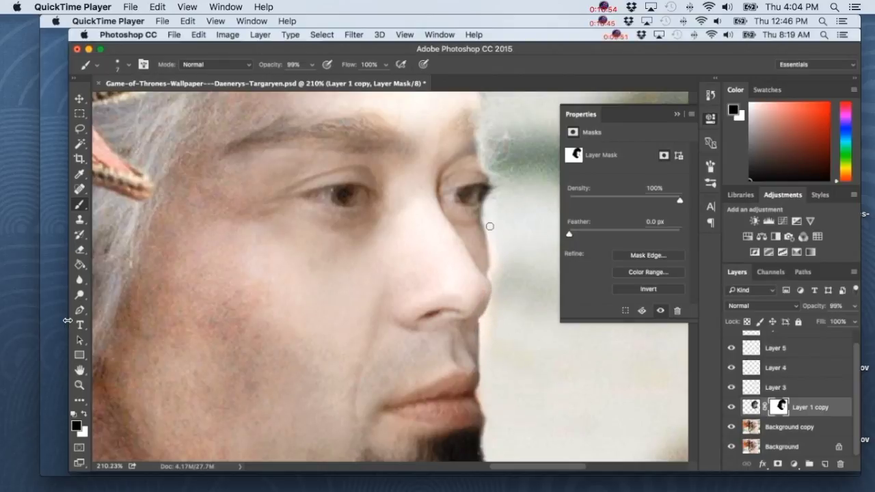
pyautogui.moveTo(485, 220); pyautogui.dragTo(487, 273)
# Set the mask brush to 54% opacity, resizing it to 1 px and then 9 px
pyautogui.moveTo(266, 64); pyautogui.dragTo(243, 64)
pyautogui.rightClick(512, 254)
pyautogui.moveTo(566, 279); pyautogui.dragTo(571, 278)
pyautogui.press('Tab')
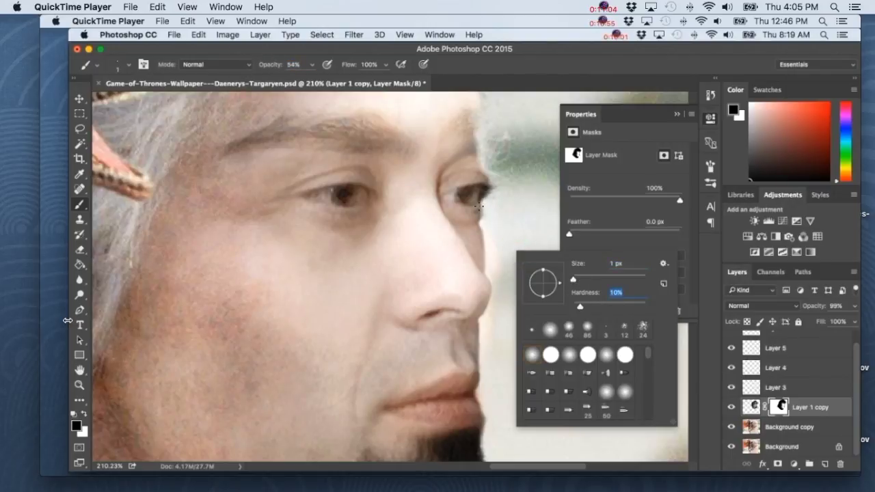
pyautogui.press('Return')
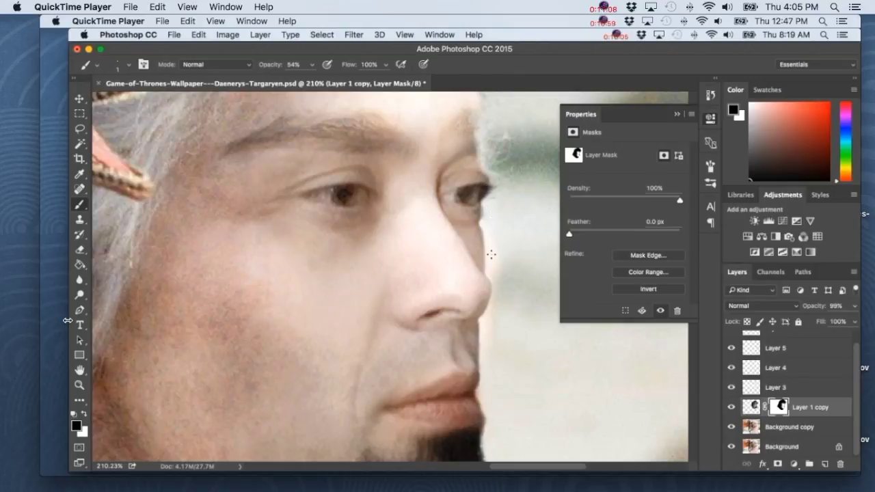
pyautogui.hscroll(-2, 491, 254)
pyautogui.scroll(-5, 510, 240)
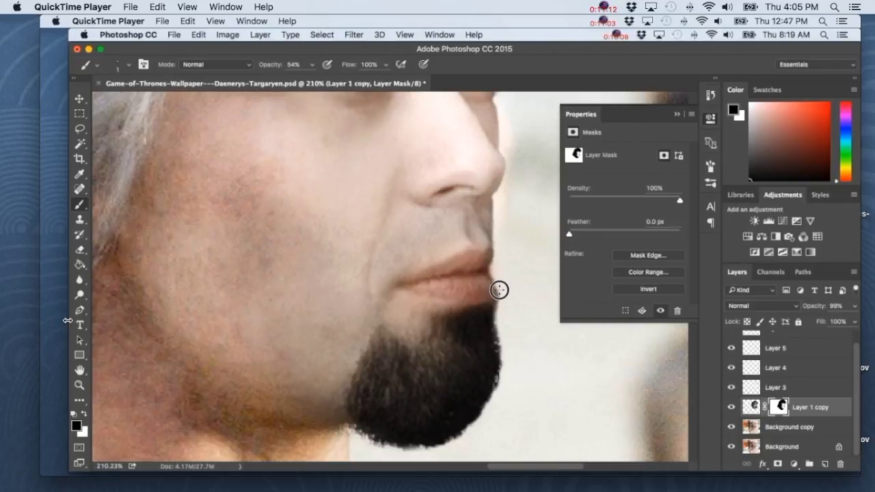
pyautogui.rightClick(529, 301)
pyautogui.moveTo(579, 323); pyautogui.dragTo(581, 323)
pyautogui.press('Return')
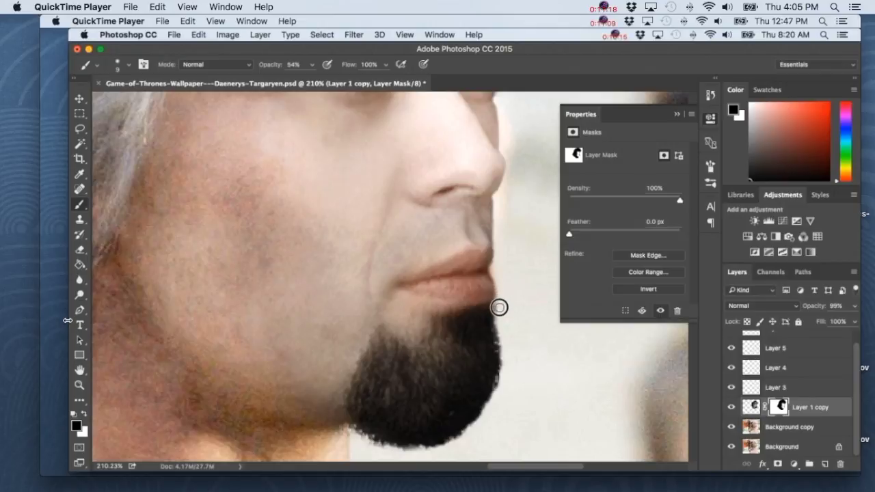
# Blur the beard's lower edge on the face layer with the Blur tool at 35% strength, 22 px
pyautogui.click(79, 279)
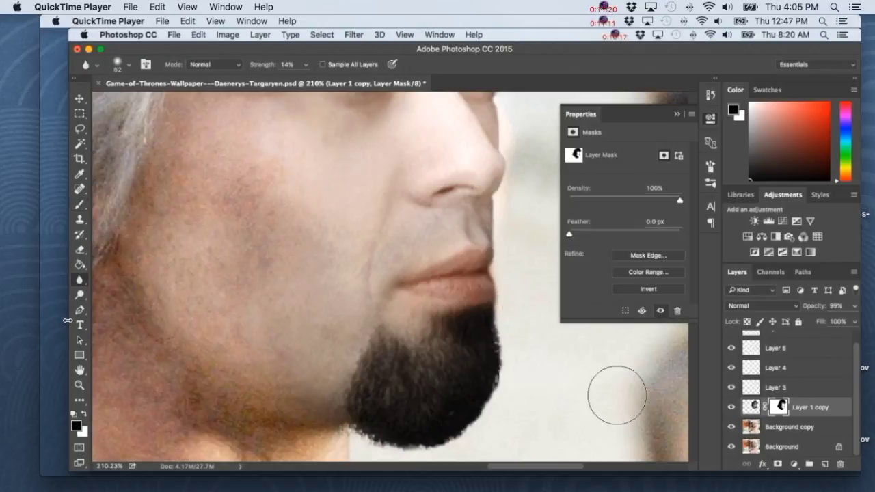
pyautogui.click(751, 406)
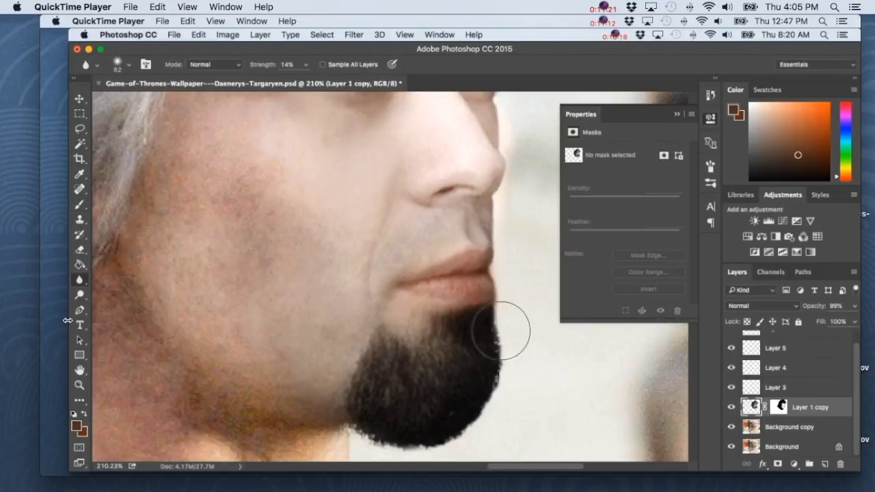
pyautogui.rightClick(518, 371)
pyautogui.moveTo(268, 69); pyautogui.dragTo(339, 87)
pyautogui.rightClick(526, 371)
pyautogui.moveTo(610, 324); pyautogui.dragTo(600, 324)
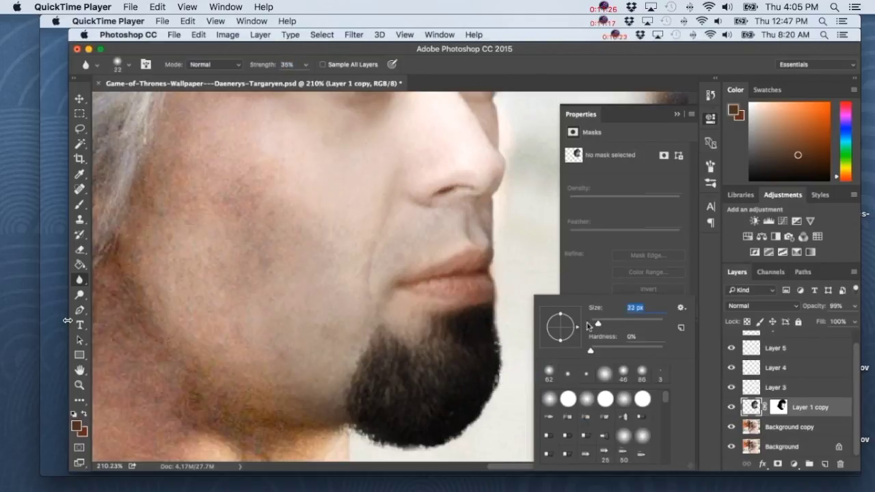
pyautogui.click(503, 342)
pyautogui.moveTo(503, 342)
pyautogui.mouseDown()
pyautogui.moveTo(497, 396)
pyautogui.moveTo(459, 438)
pyautogui.moveTo(421, 446)
pyautogui.moveTo(367, 434)
pyautogui.moveTo(411, 447)
pyautogui.moveTo(362, 434)
pyautogui.moveTo(445, 439)
pyautogui.moveTo(421, 446)
pyautogui.moveTo(470, 421)
pyautogui.moveTo(456, 431)
pyautogui.moveTo(506, 380)
pyautogui.mouseUp()
pyautogui.rightClick(505, 379)
pyautogui.click(523, 250)
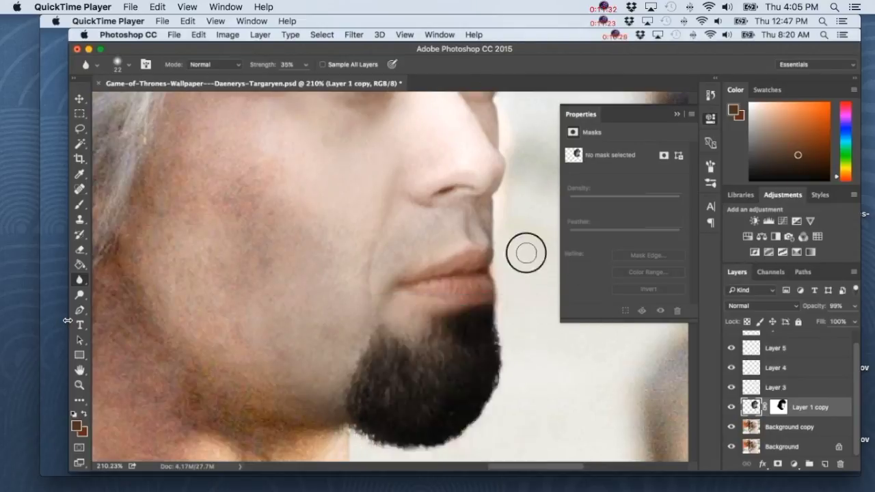
pyautogui.scroll(-5, 522, 258)
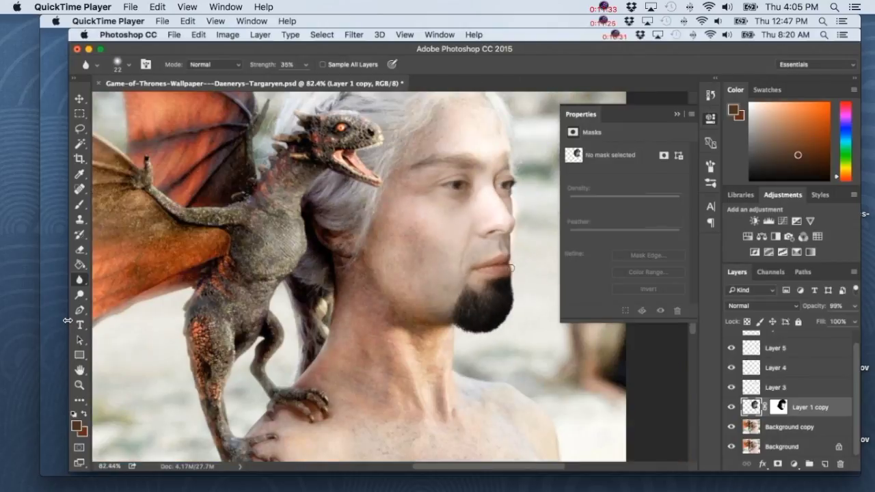
# Zoom in on the mouth and beard and make Layer 2 the active layer
pyautogui.scroll(2, 511, 268)
pyautogui.hscroll(3, 511, 268)
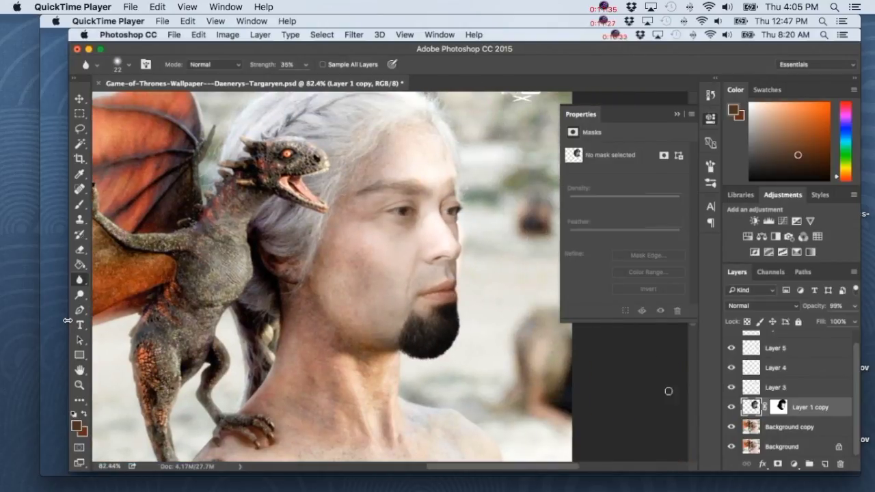
pyautogui.click(80, 294)
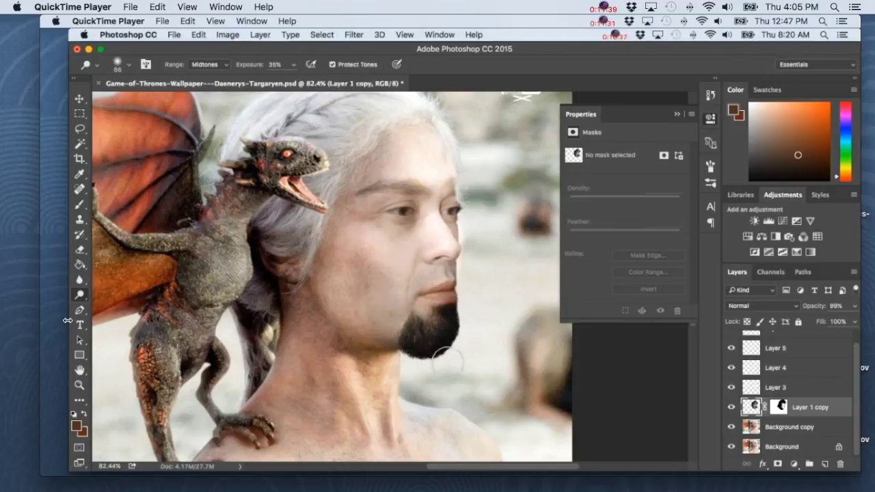
pyautogui.hscroll(-1, 468, 354)
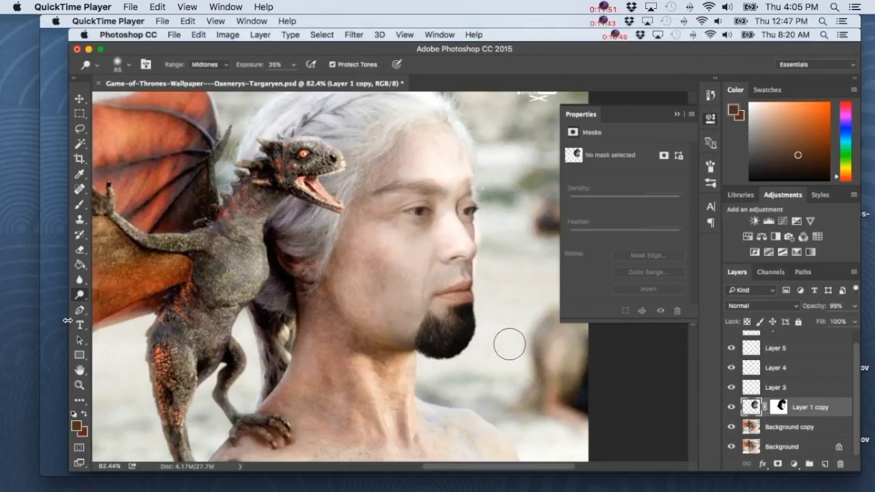
pyautogui.click(79, 384)
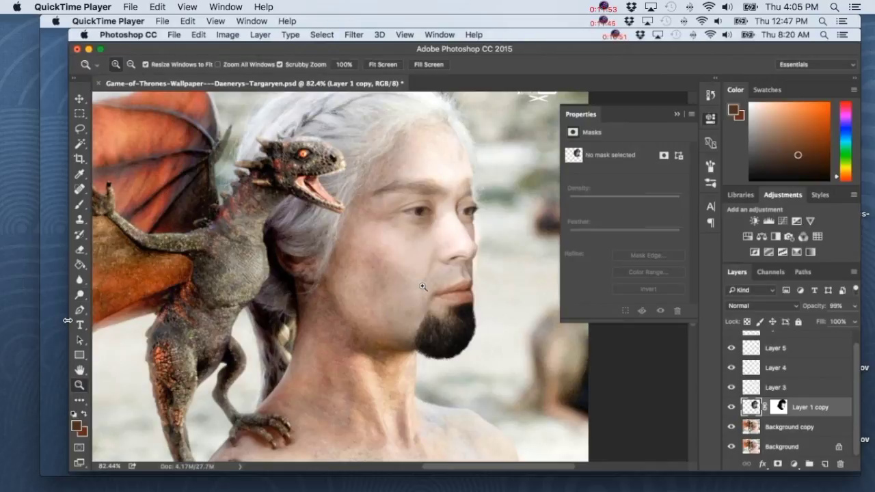
pyautogui.moveTo(422, 288); pyautogui.dragTo(431, 303)
pyautogui.hscroll(2, 428, 303)
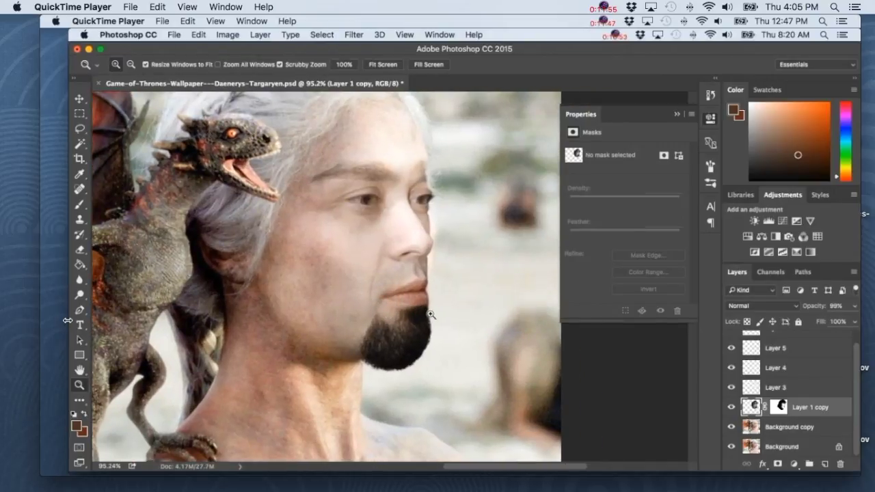
pyautogui.scroll(1, 809, 349)
pyautogui.click(810, 350)
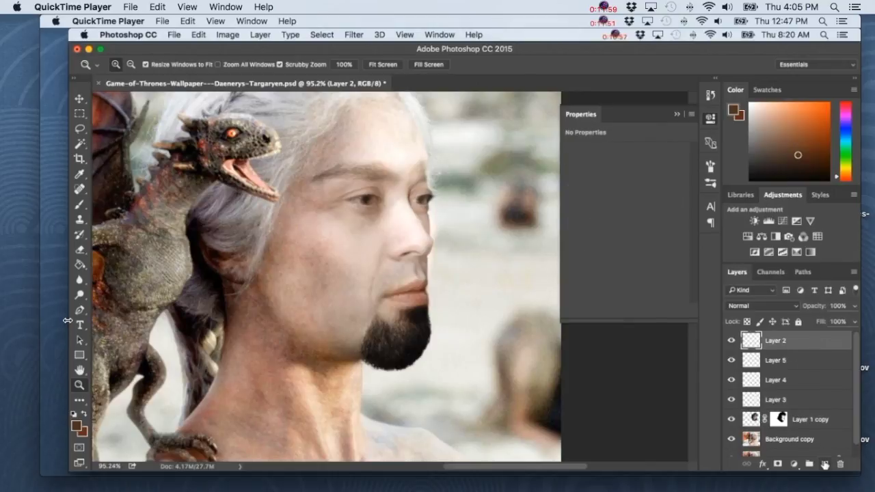
# Add a new Layer 6 and sample the skin near the eye as the foreground colour
pyautogui.click(825, 463)
pyautogui.click(77, 426)
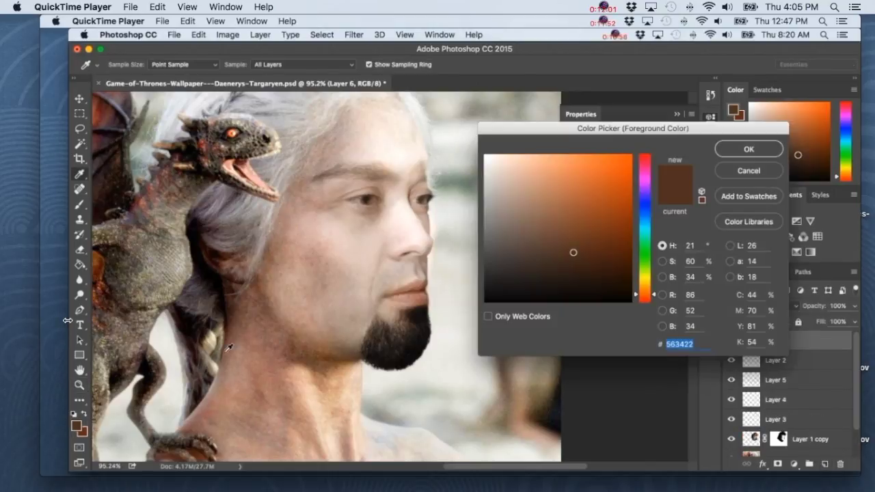
pyautogui.click(307, 196)
pyautogui.click(775, 149)
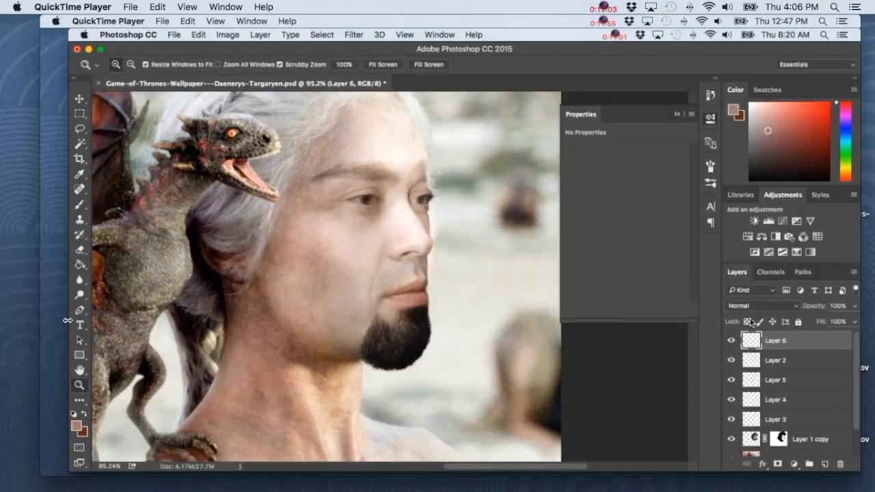
# Set Layer 6's blend mode to Soft Light
pyautogui.click(760, 305)
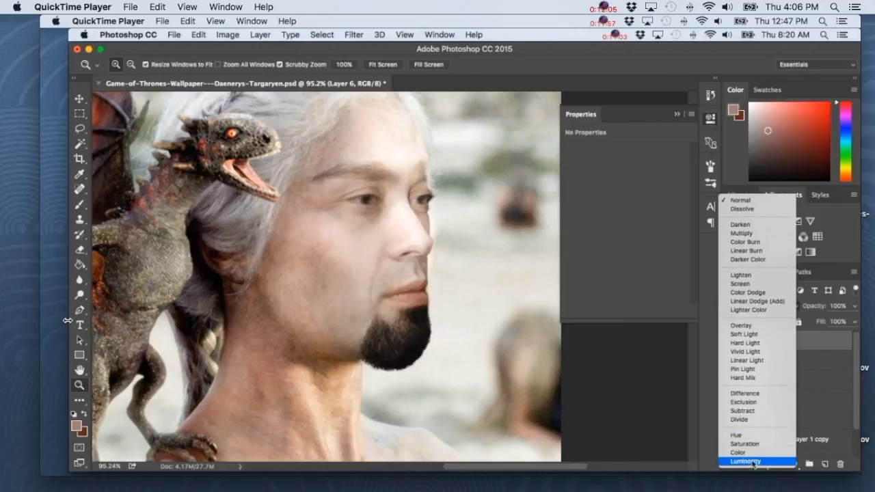
pyautogui.click(759, 333)
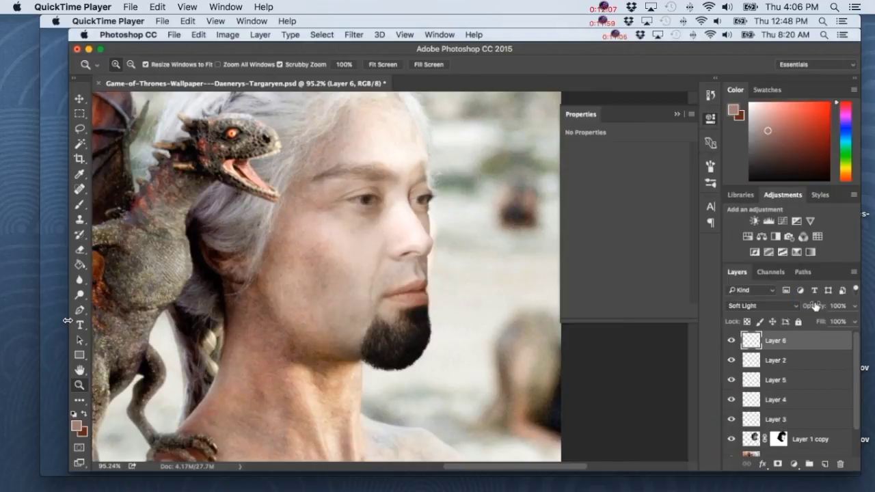
pyautogui.click(80, 204)
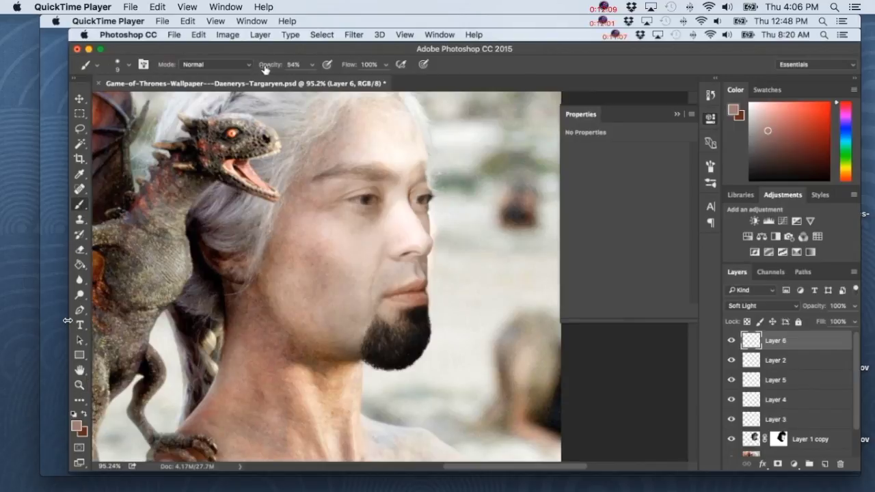
# Paint the skin tone down the cheek with a 63 px brush
pyautogui.rightClick(420, 234)
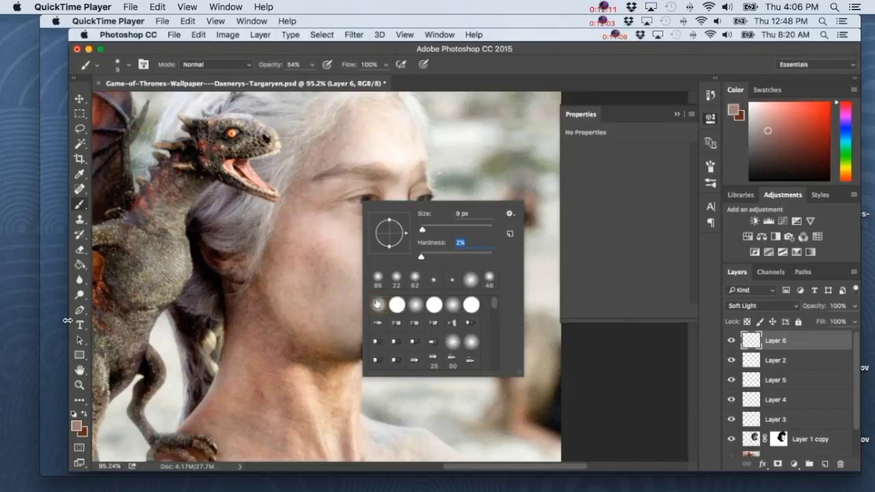
pyautogui.hotkey('shift', 'Tab')
pyautogui.write('63')
pyautogui.press('Return')
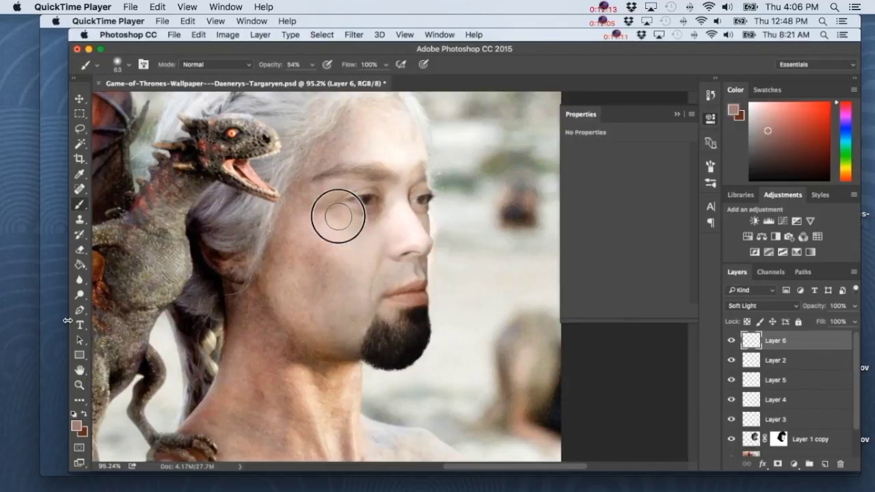
pyautogui.moveTo(337, 216)
pyautogui.mouseDown()
pyautogui.moveTo(335, 205)
pyautogui.moveTo(336, 254)
pyautogui.moveTo(362, 268)
pyautogui.moveTo(347, 294)
pyautogui.mouseUp()
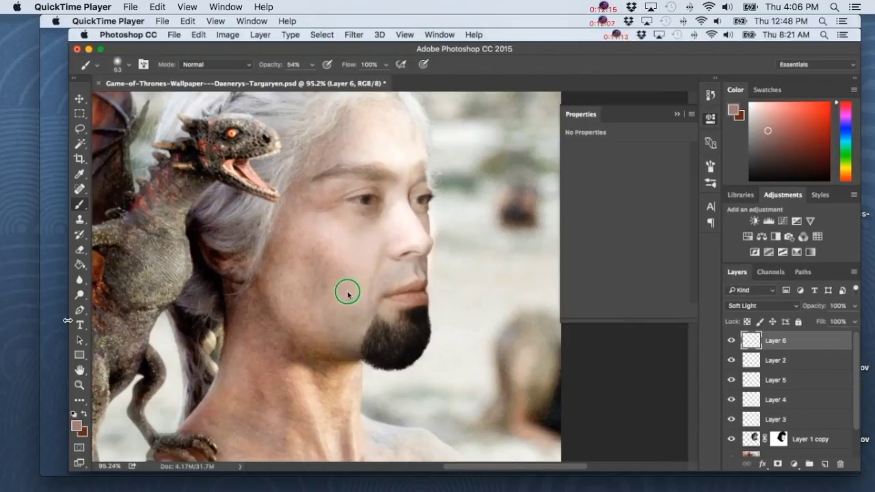
# Switch to the textured brush at 99 px and lower Layer 6 opacity to 77%
pyautogui.rightClick(347, 293)
pyautogui.click(405, 445)
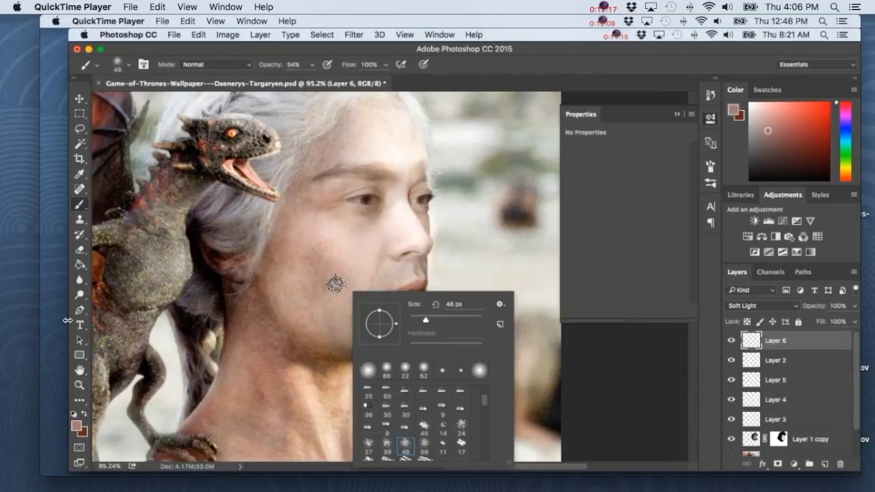
pyautogui.click(454, 303)
pyautogui.write('99')
pyautogui.press('Return')
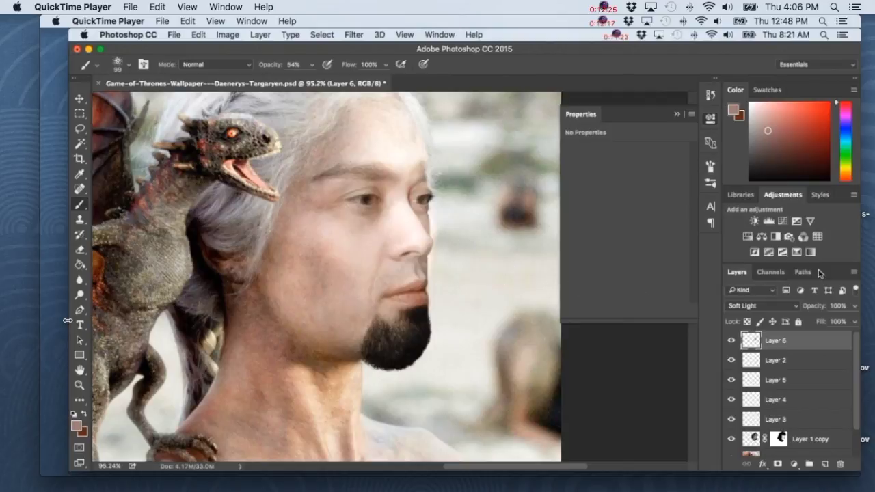
pyautogui.moveTo(817, 310); pyautogui.dragTo(803, 309)
pyautogui.click(734, 439)
# Dodge the lips, upper beard and left-eye skin on Layer 1 copy at 18% exposure
pyautogui.click(736, 440)
pyautogui.click(738, 435)
pyautogui.click(79, 295)
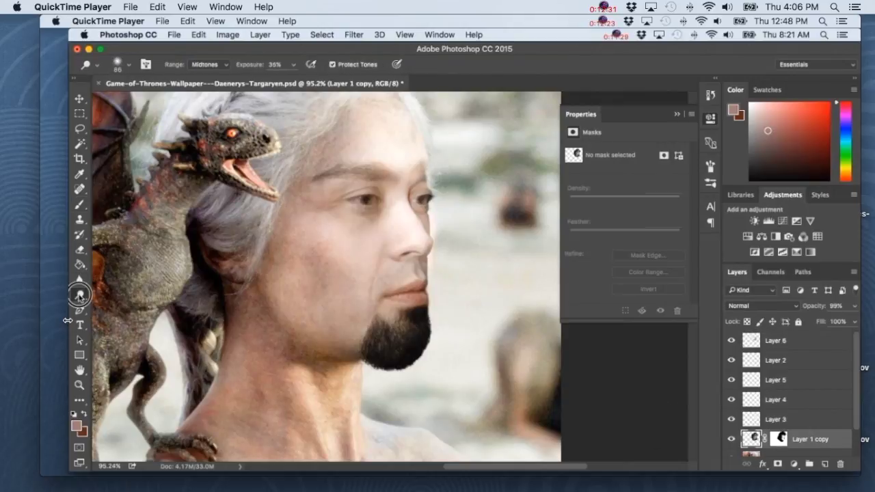
pyautogui.rightClick(394, 252)
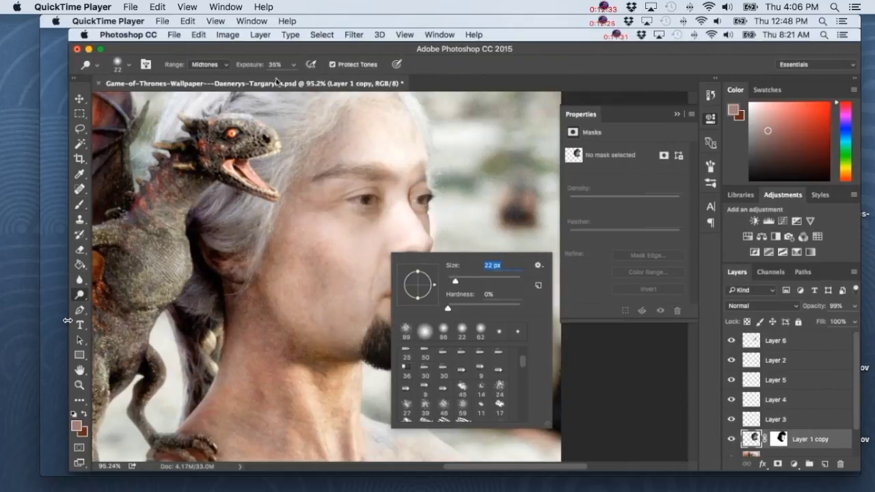
pyautogui.moveTo(255, 64); pyautogui.dragTo(241, 66)
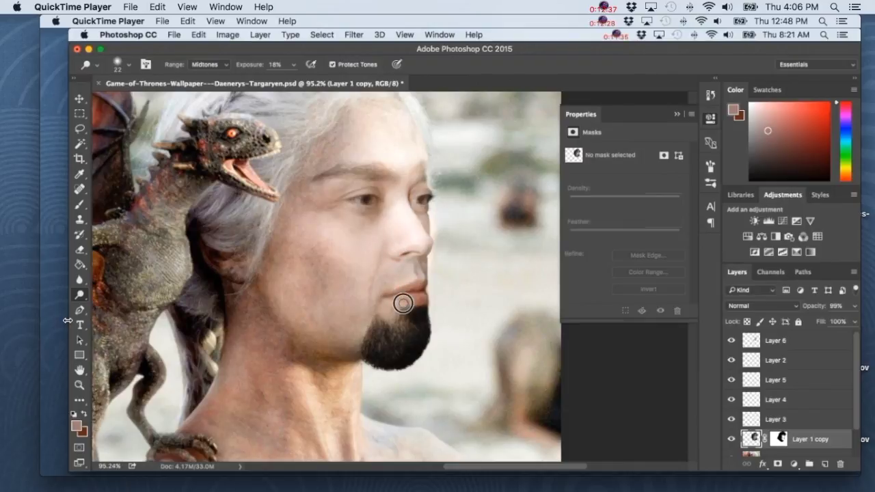
pyautogui.moveTo(403, 303)
pyautogui.mouseDown()
pyautogui.moveTo(425, 345)
pyautogui.moveTo(399, 360)
pyautogui.moveTo(414, 363)
pyautogui.moveTo(404, 342)
pyautogui.moveTo(390, 354)
pyautogui.moveTo(360, 349)
pyautogui.moveTo(383, 338)
pyautogui.moveTo(400, 345)
pyautogui.moveTo(426, 332)
pyautogui.mouseUp()
pyautogui.moveTo(354, 202)
pyautogui.mouseDown()
pyautogui.moveTo(375, 200)
pyautogui.moveTo(361, 198)
pyautogui.moveTo(367, 192)
pyautogui.moveTo(417, 207)
pyautogui.moveTo(429, 192)
pyautogui.moveTo(431, 182)
pyautogui.mouseUp()
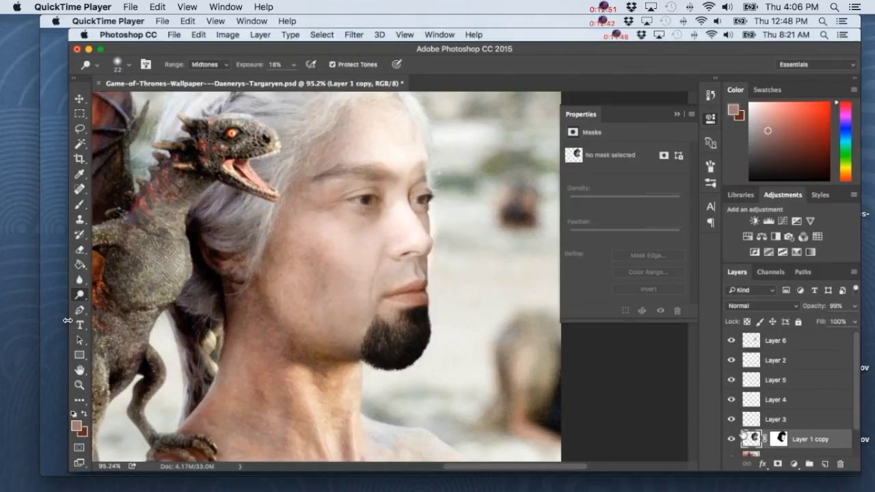
# Toggle Layer 1 copy off and on to compare, then target its layer mask
pyautogui.click(731, 439)
pyautogui.click(731, 438)
pyautogui.click(778, 439)
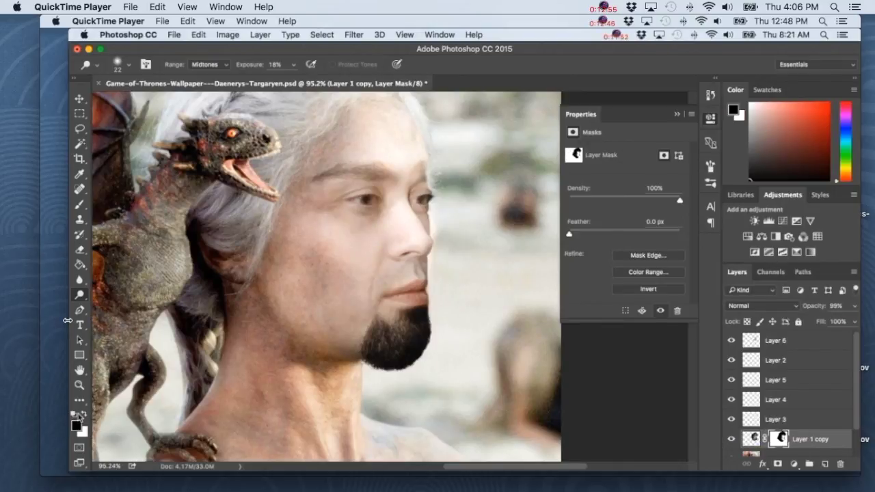
# Set white as the foreground colour and choose a soft round brush at 25 px
pyautogui.press('x')
pyautogui.press('b')
pyautogui.rightClick(422, 193)
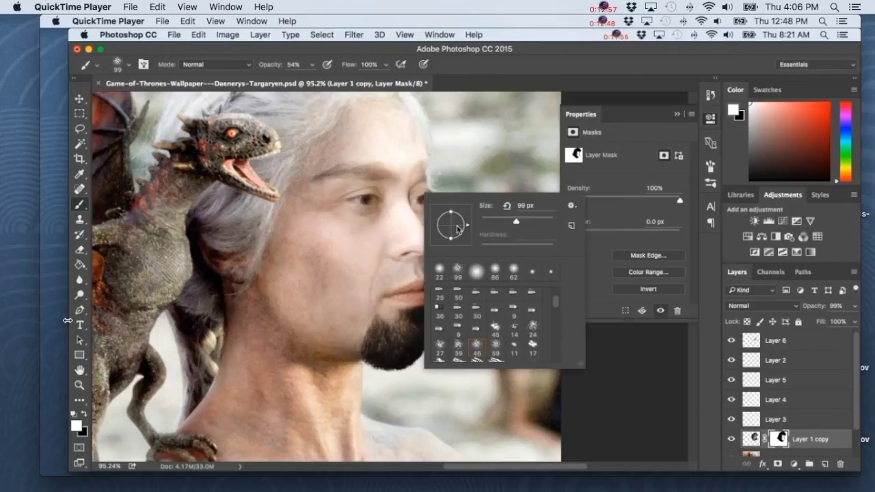
pyautogui.scroll(2, 475, 294)
pyautogui.click(440, 296)
pyautogui.scroll(1, 403, 218)
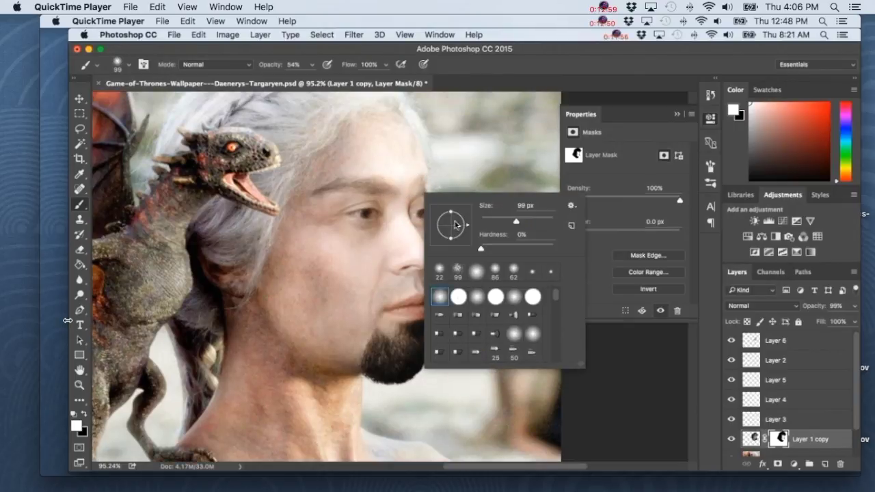
pyautogui.click(491, 219)
pyautogui.write('25')
pyautogui.press('Return')
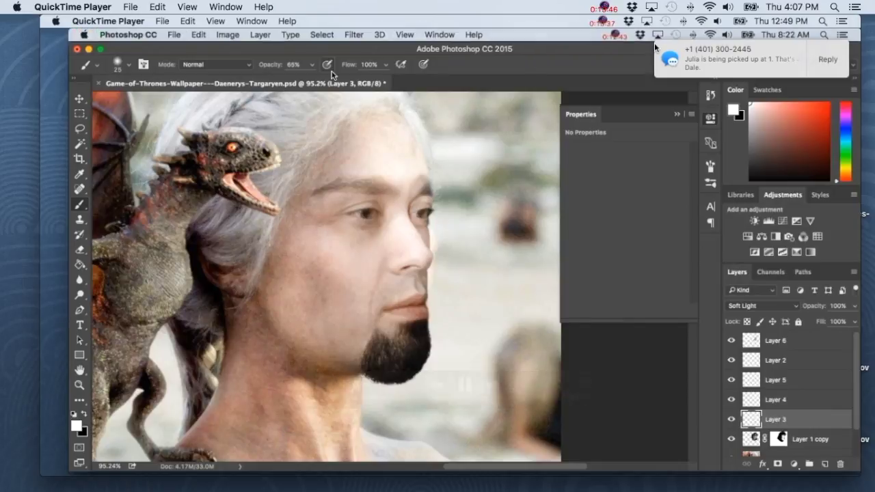
# Complete the mask and Soft Light brushing and view the whole image
pyautogui.moveTo(655, 48)
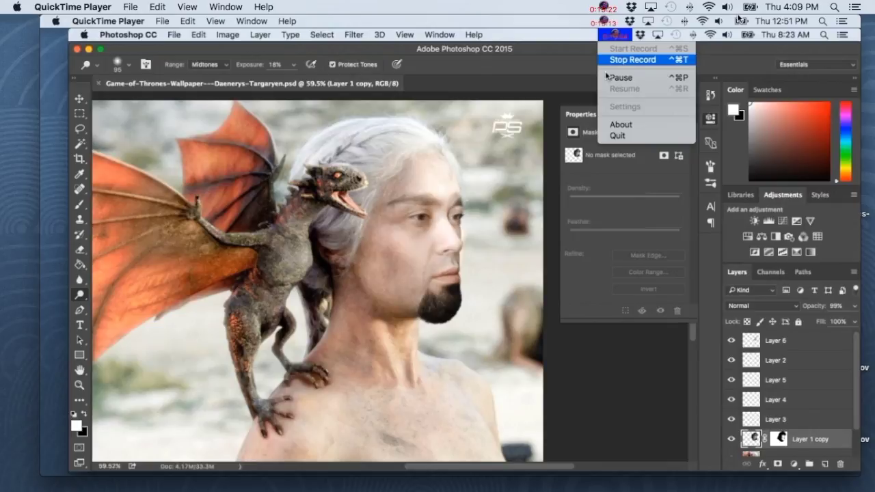
# Open the screen recorder's menu in the menu bar
pyautogui.click(604, 21)
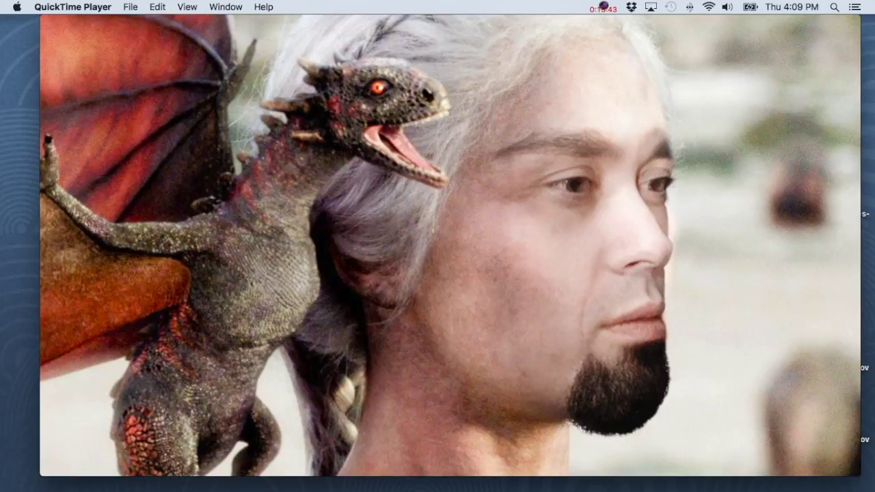
# Choose Stop Record from the menu-bar recording indicator
pyautogui.click(604, 6)
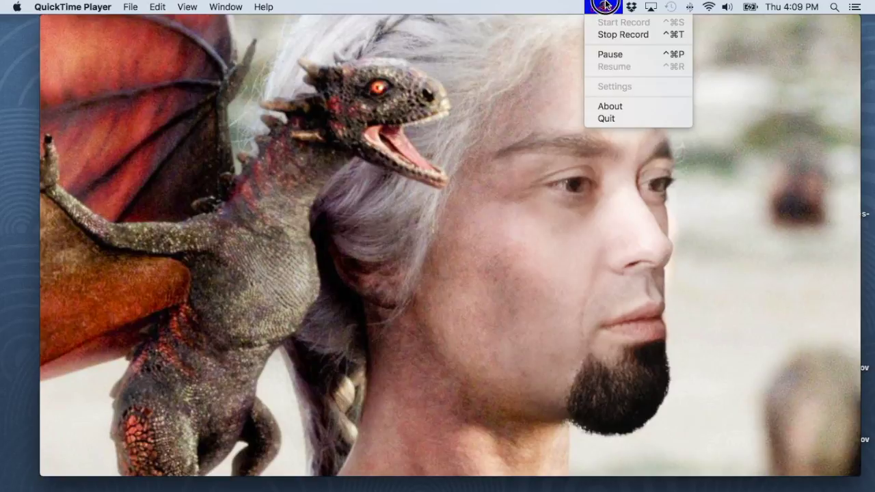
pyautogui.click(606, 33)
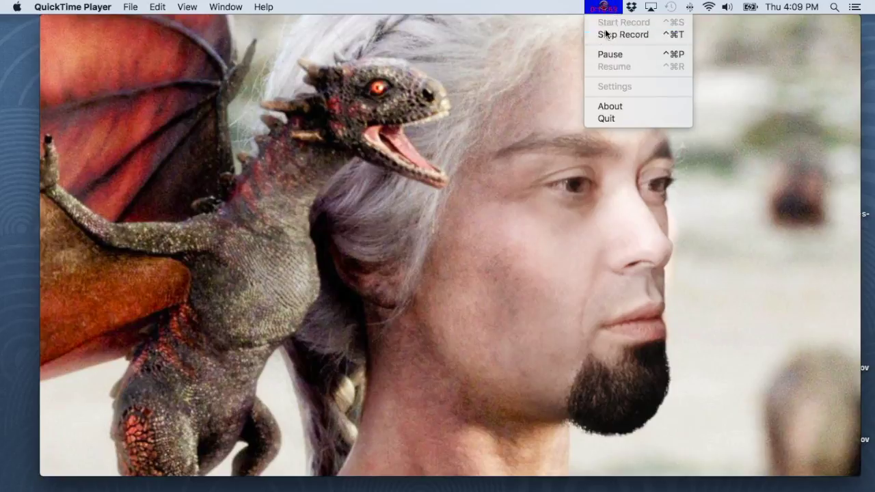